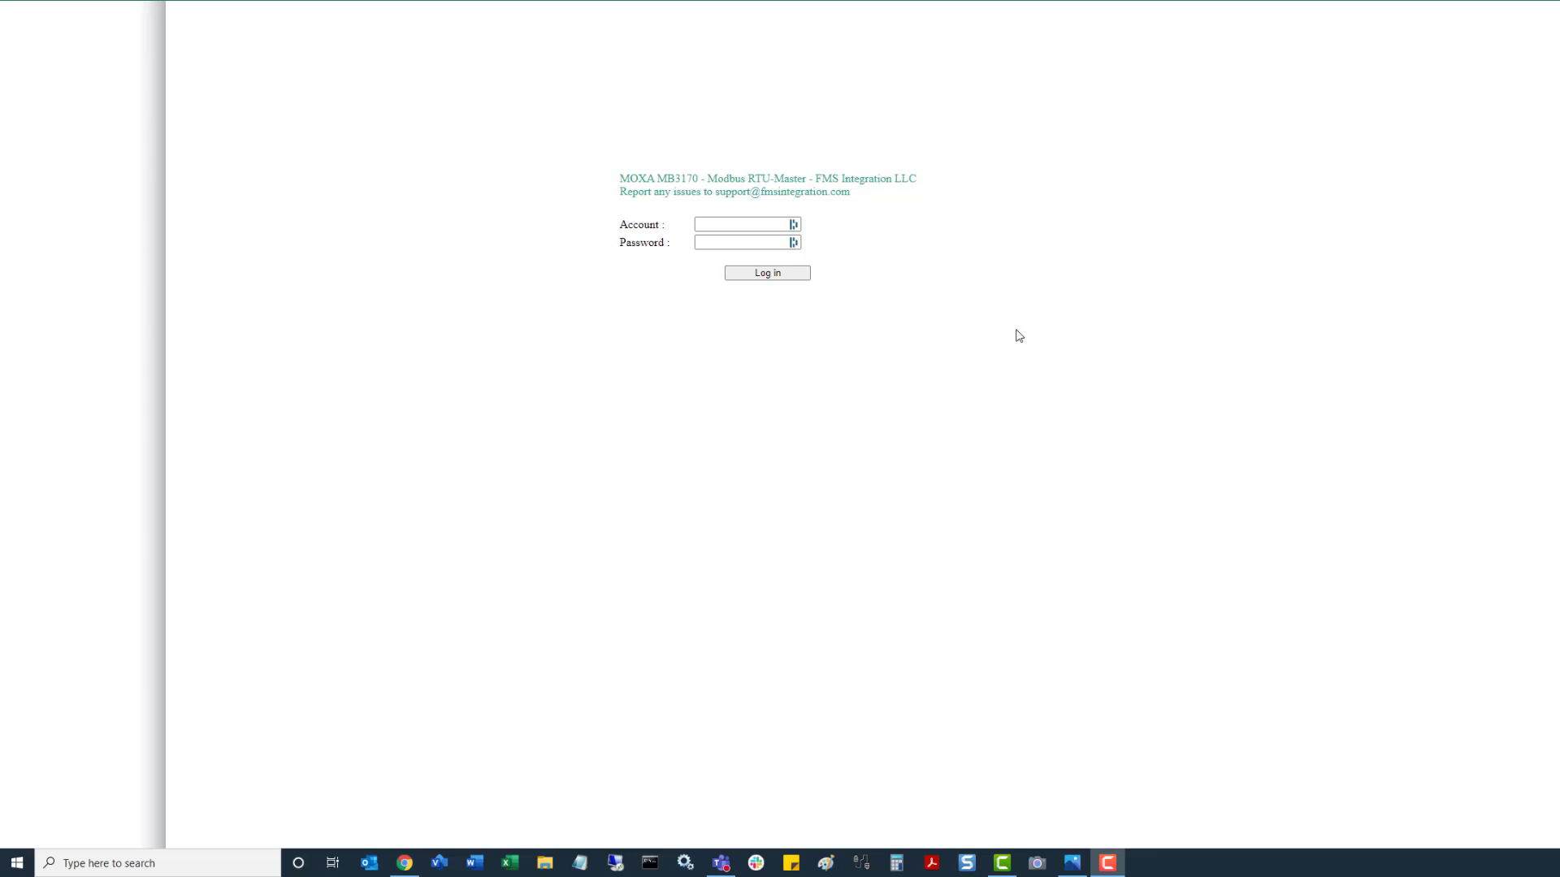
Log in with the saved account credentials and go to the Home overview page
left_click(741, 222)
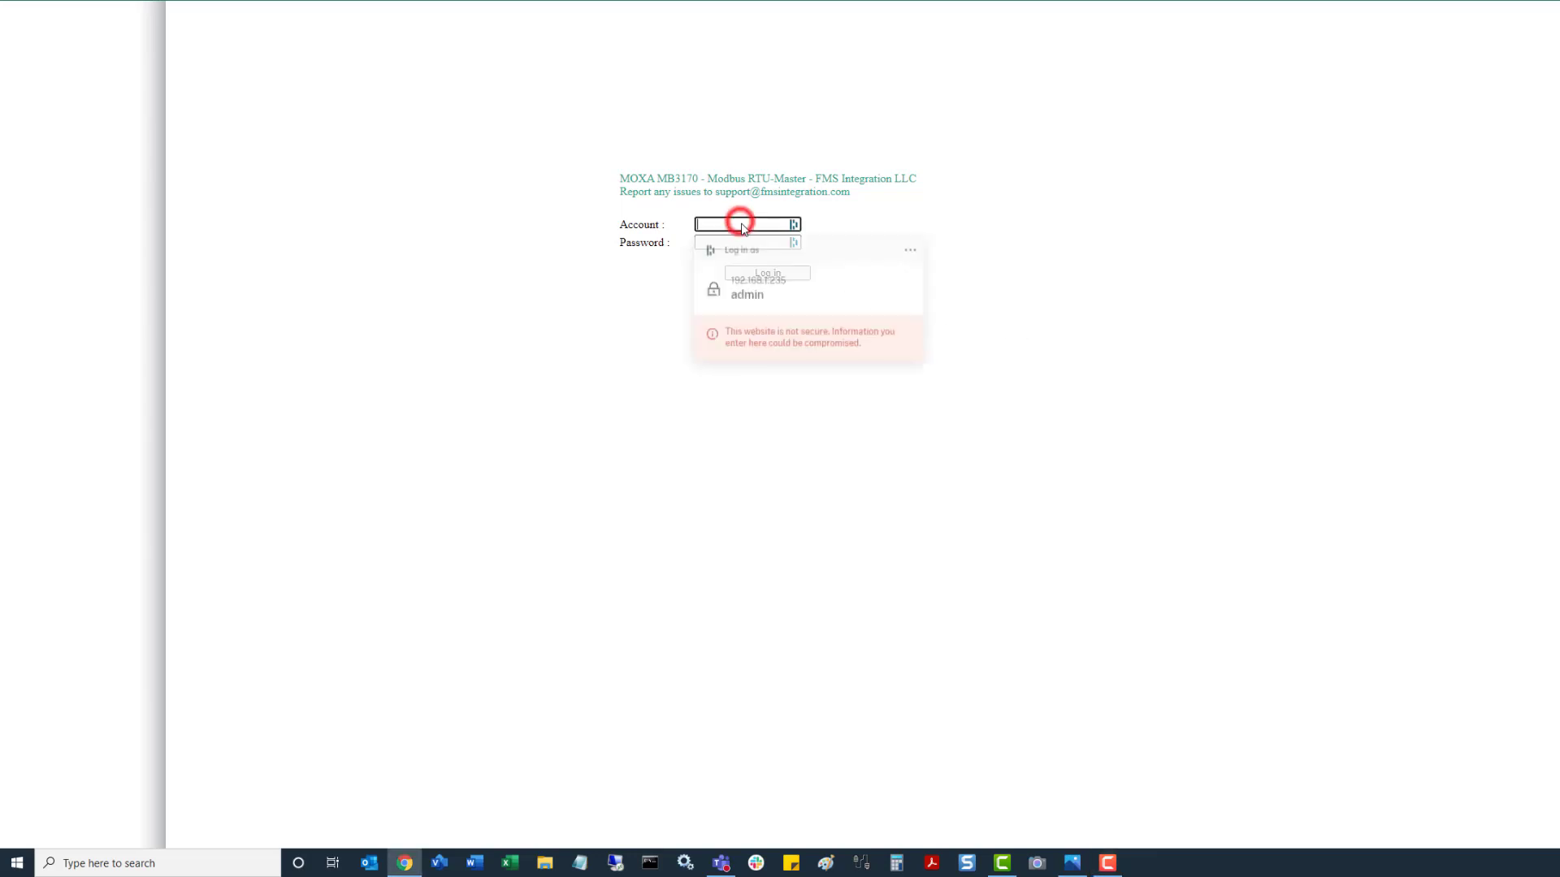
left_click(762, 285)
left_click(776, 274)
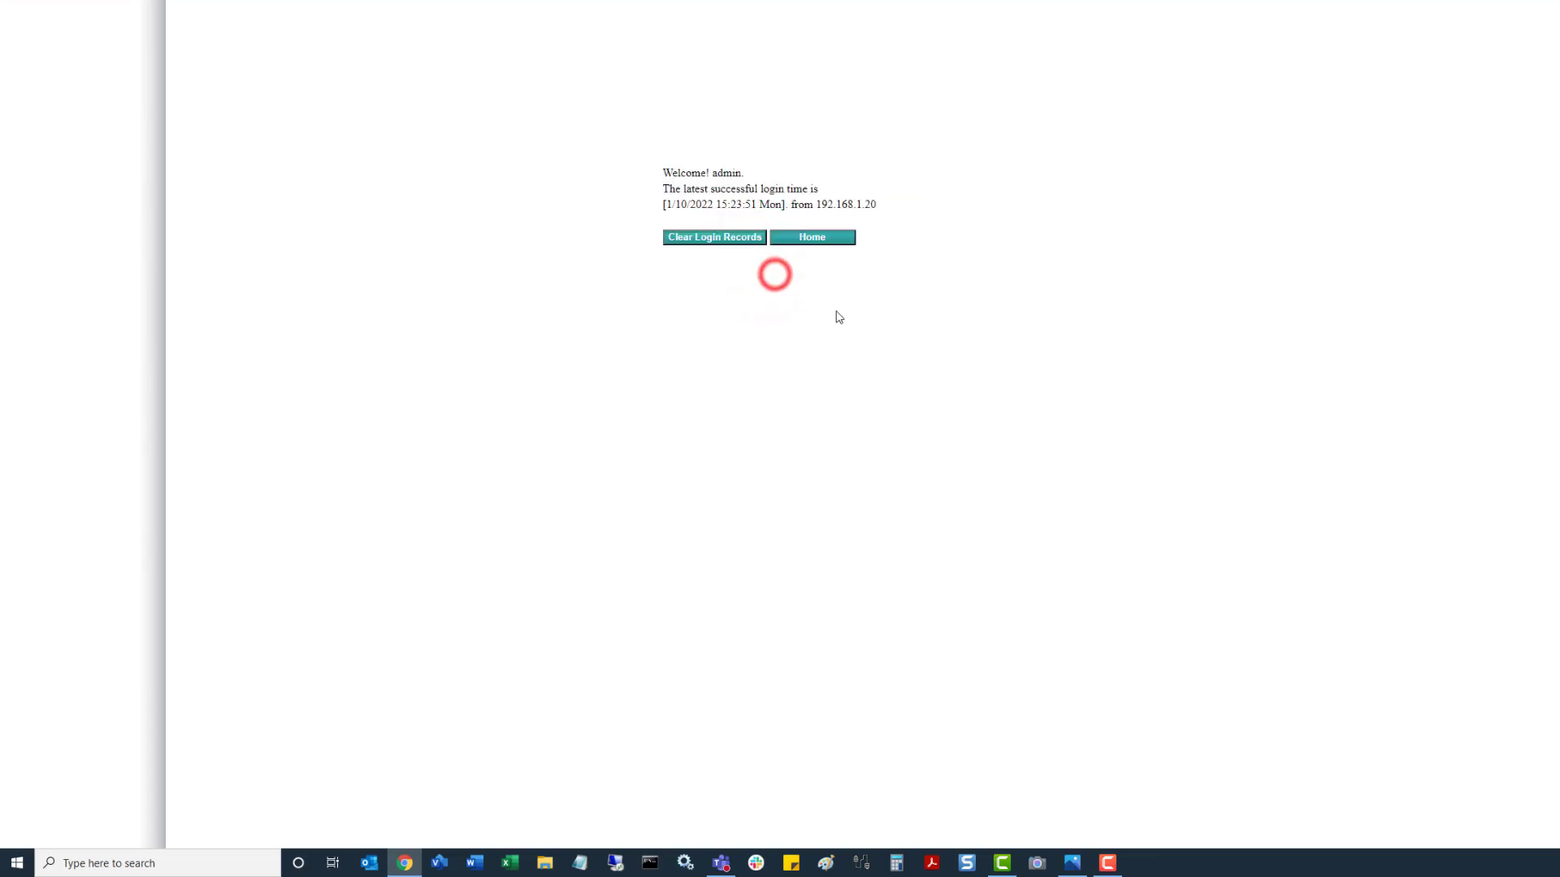
left_click(810, 238)
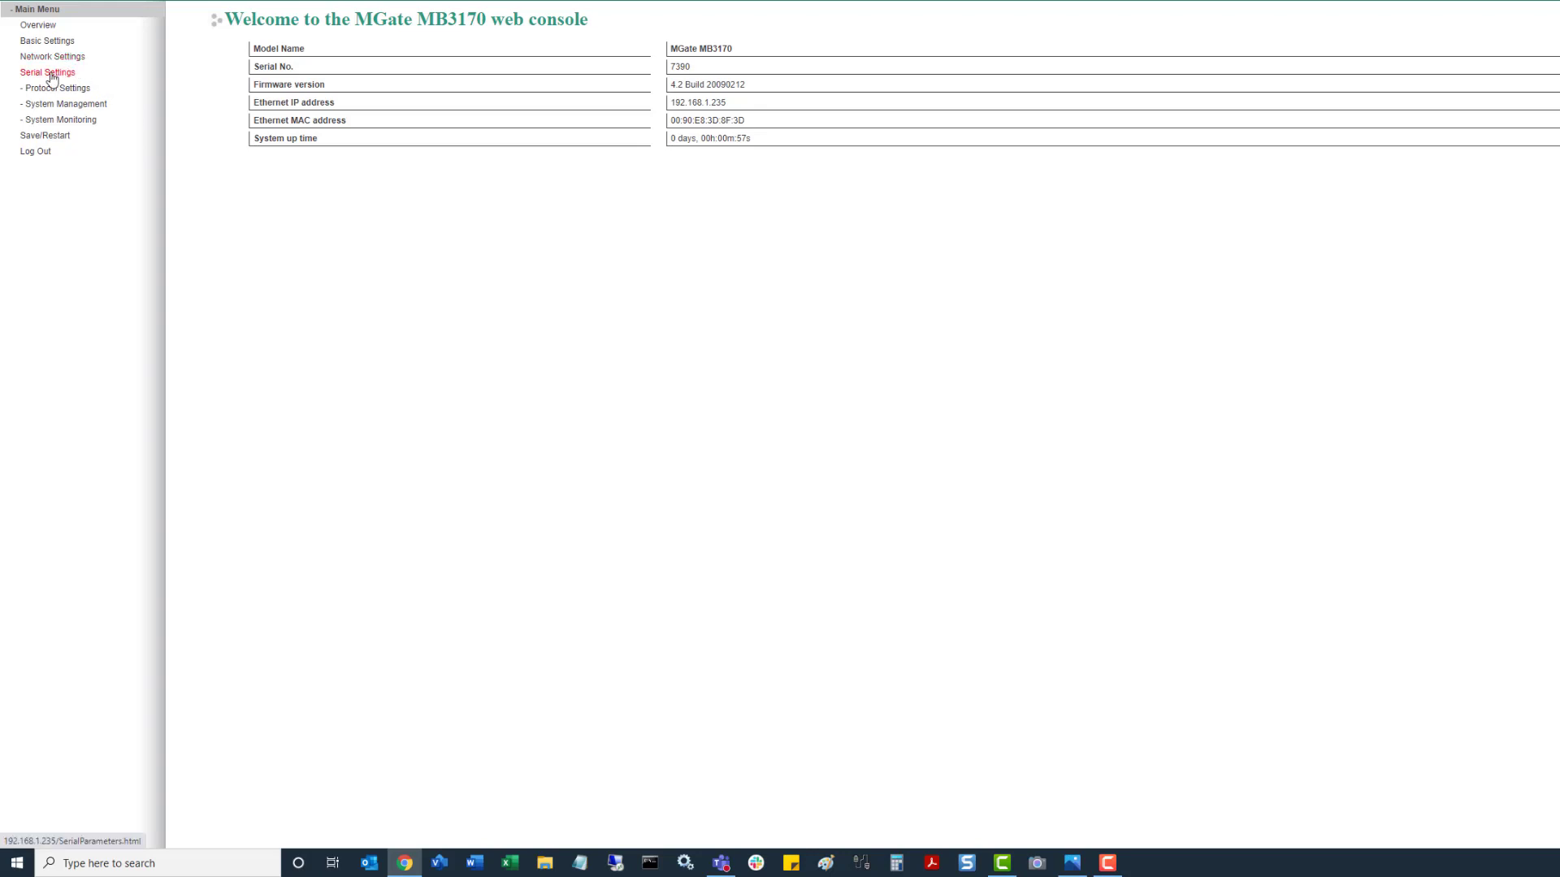
Set port 1 to 921600 baud on RS-485 4-wire, submit, and restart the gateway
left_click(49, 74)
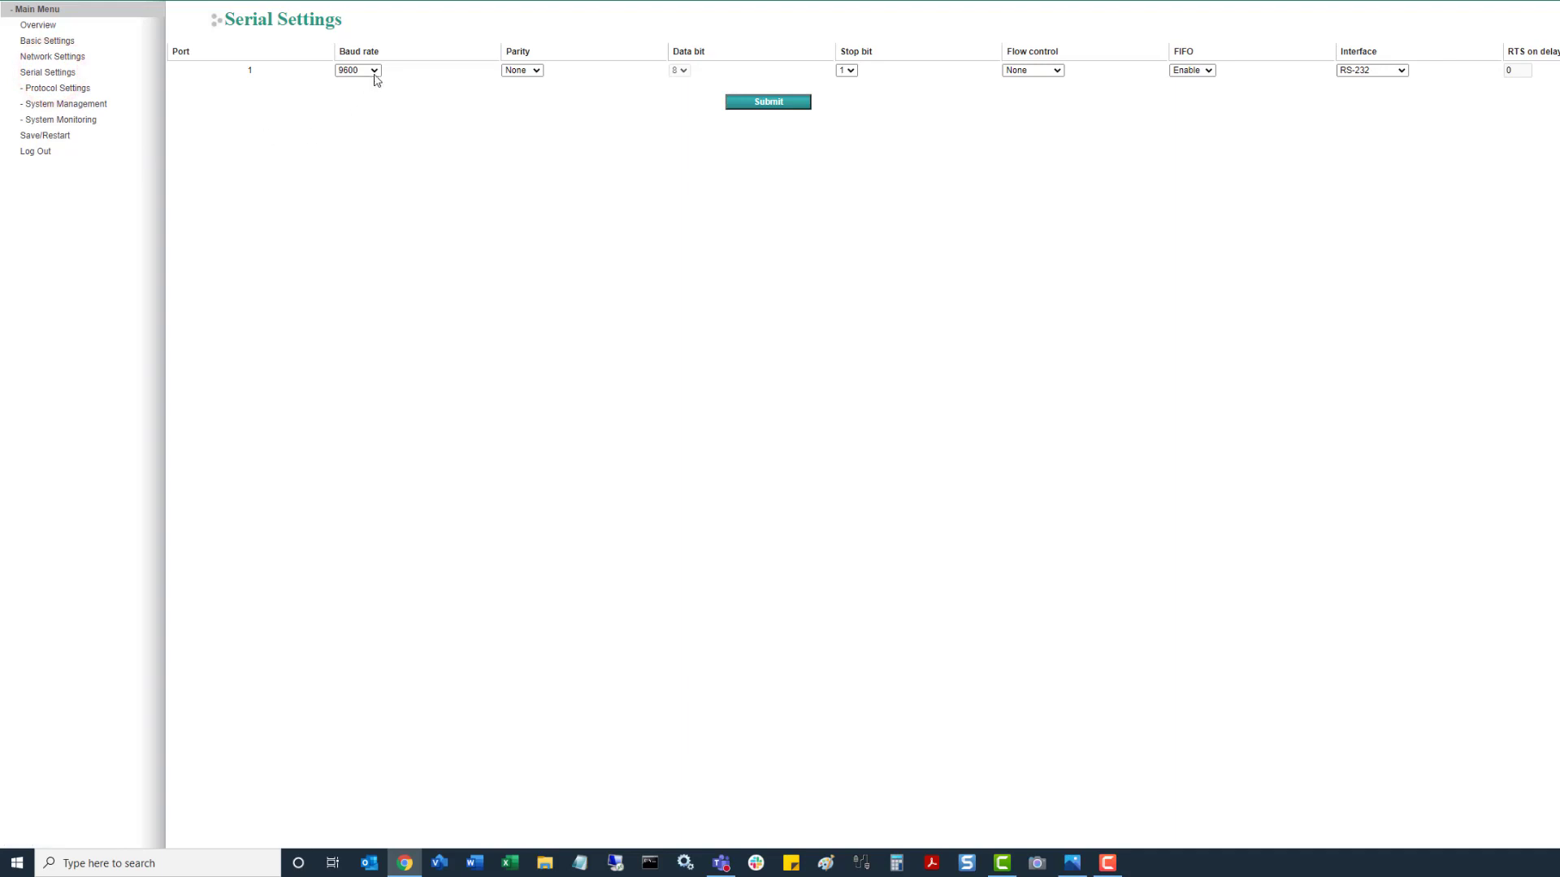
left_click(375, 72)
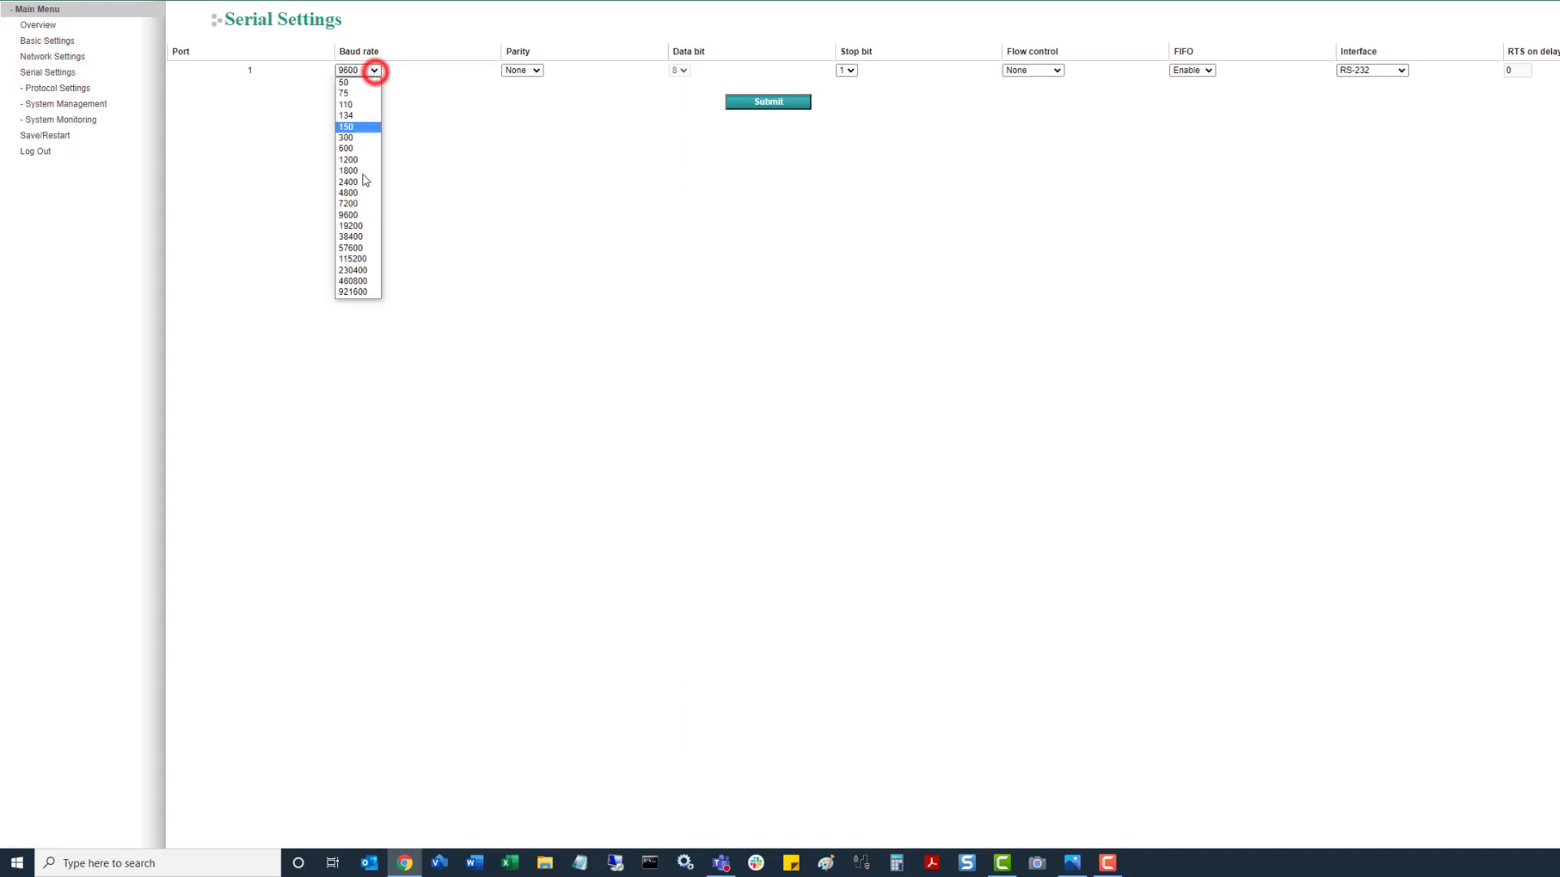
left_click(366, 292)
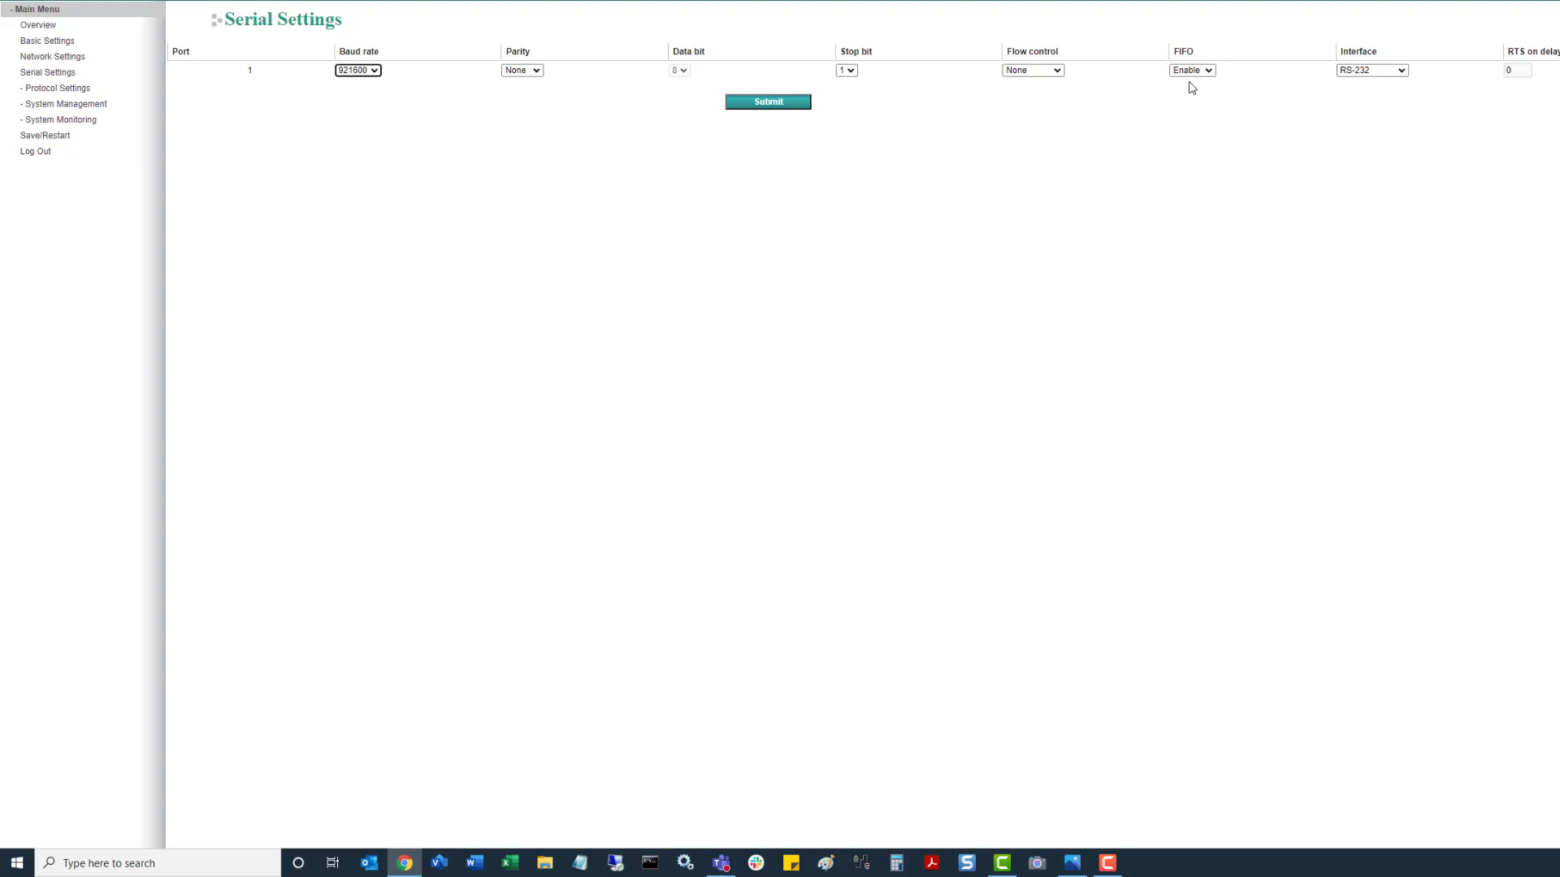
left_click(1401, 72)
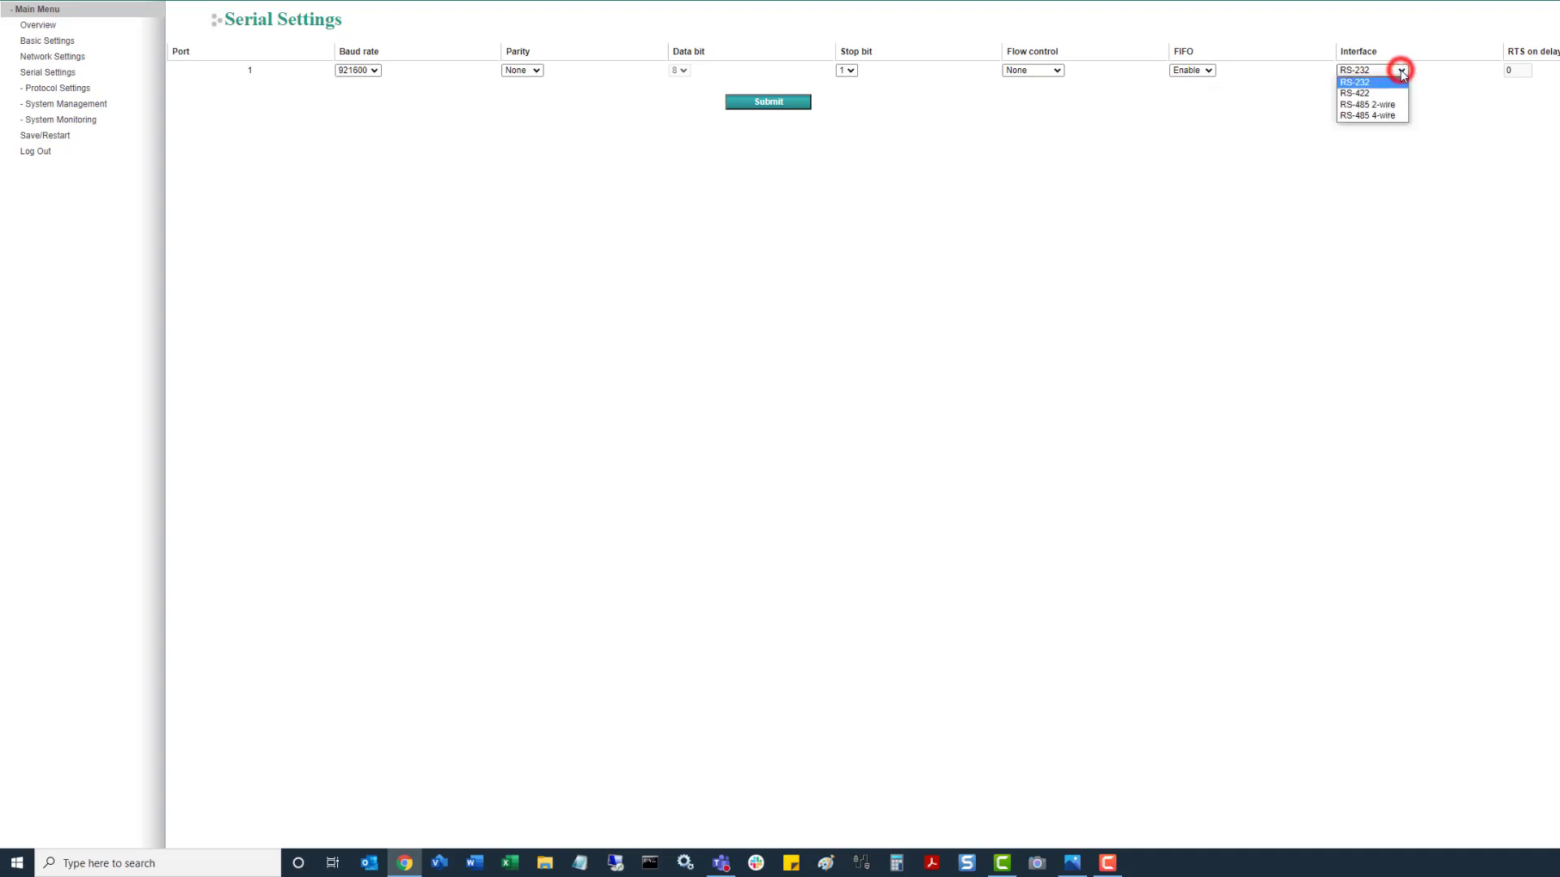
left_click(1382, 115)
left_click(1244, 160)
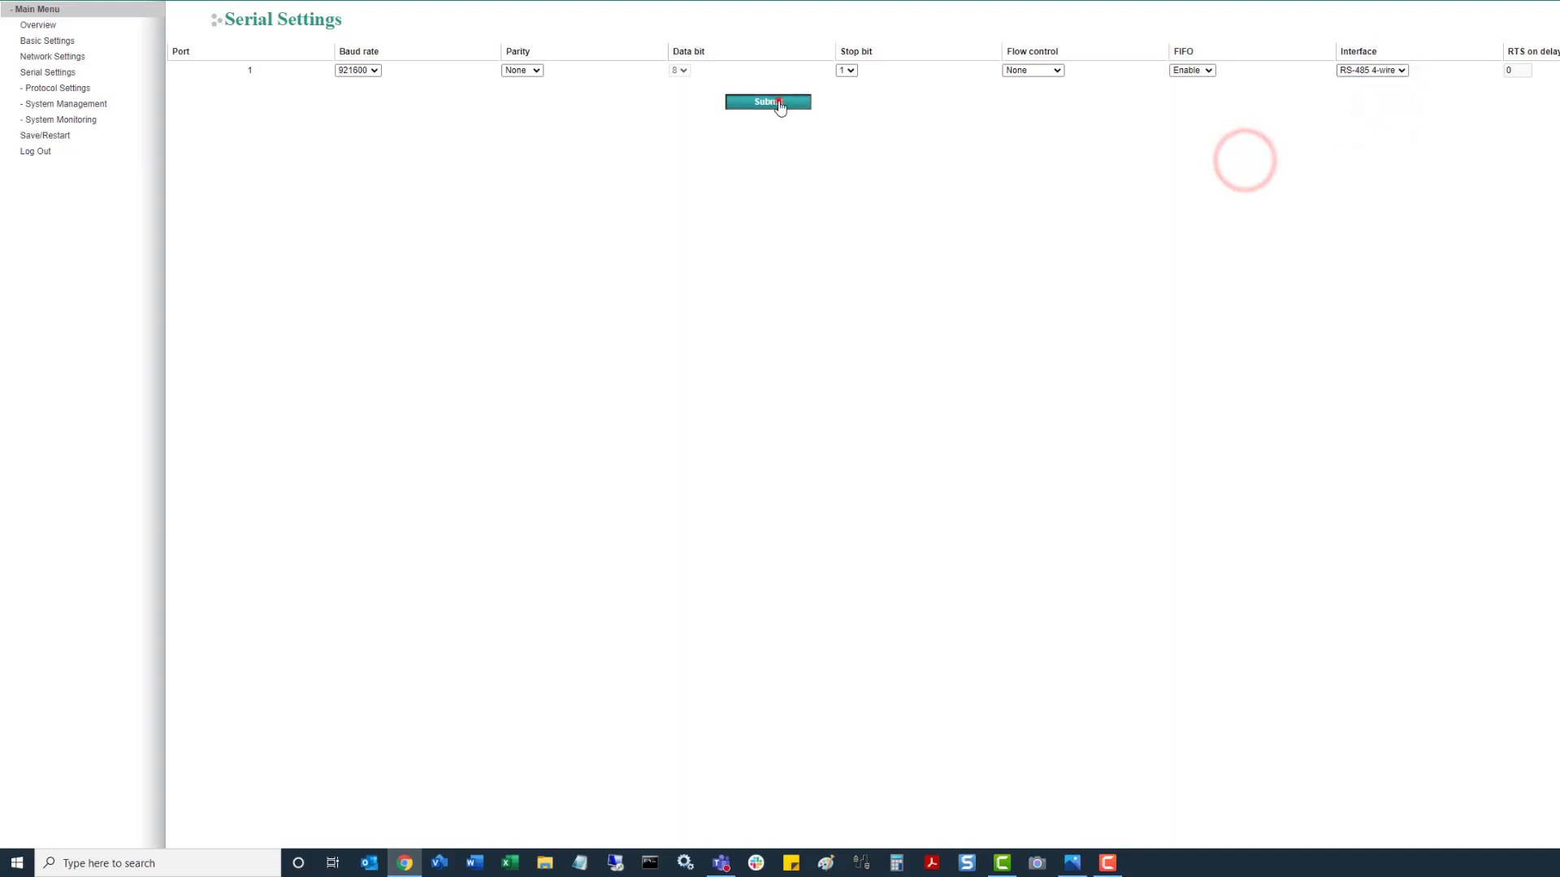
left_click(778, 101)
left_click(388, 121)
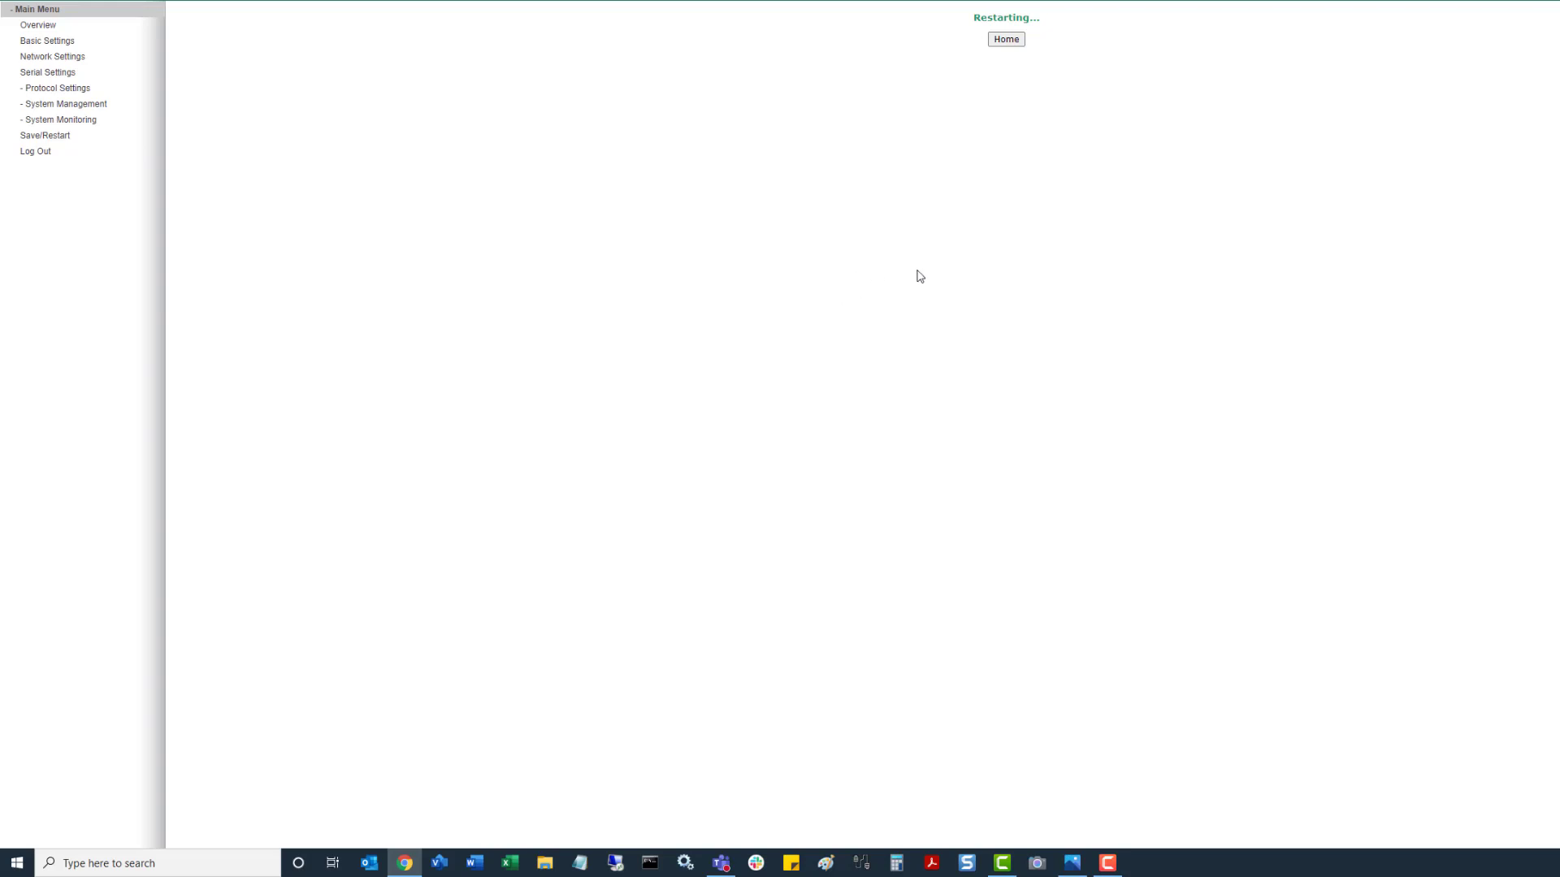
Log back in with the saved credentials and return to the Home page
left_click(1006, 38)
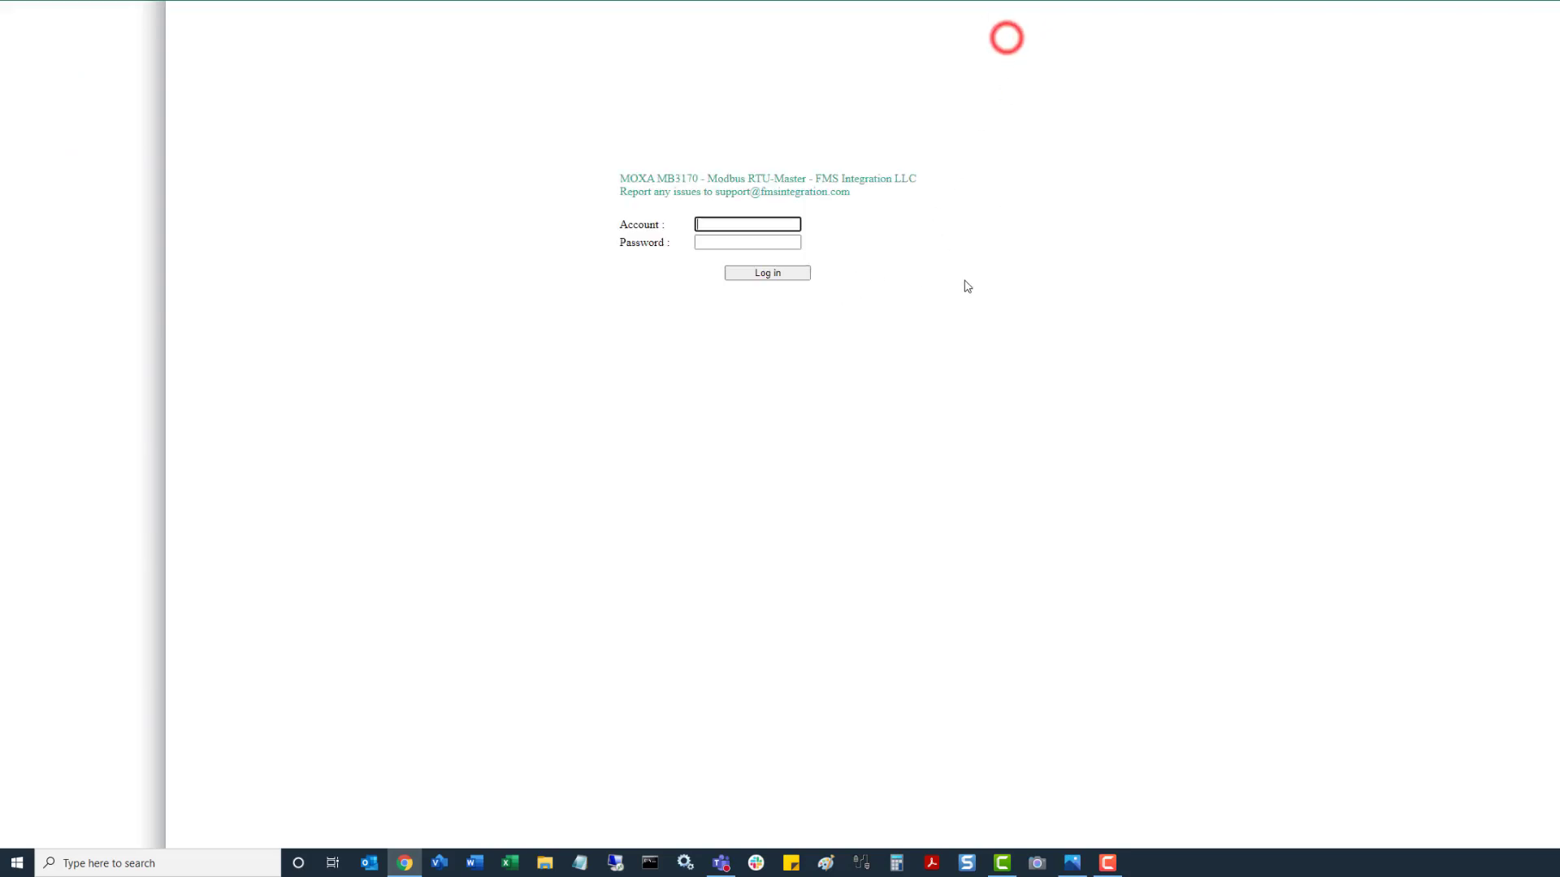
left_click(739, 224)
left_click(743, 294)
left_click(743, 274)
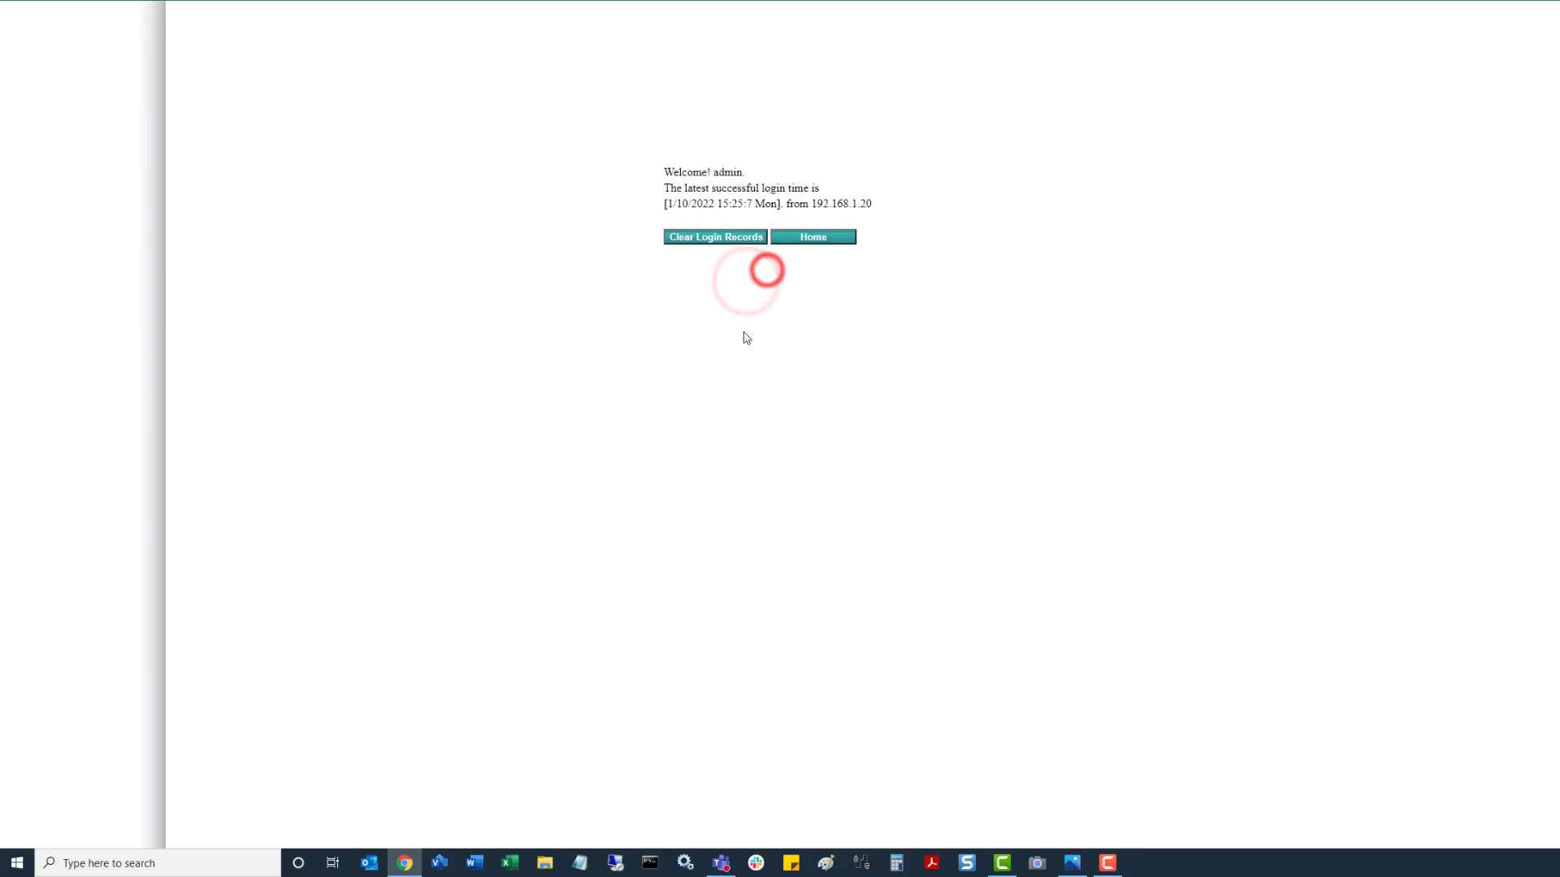
left_click(812, 242)
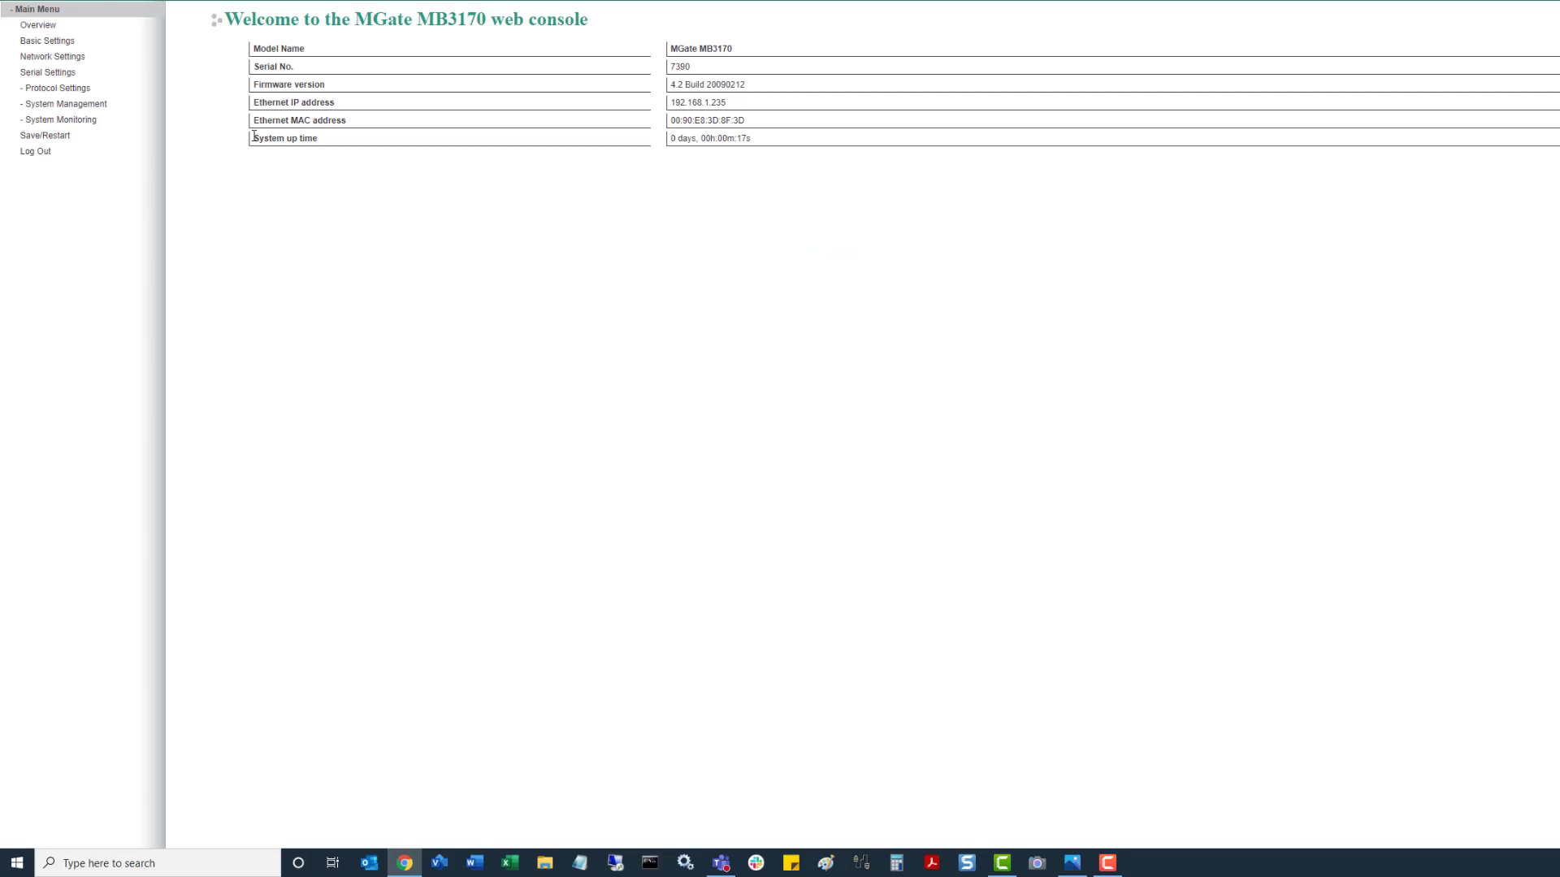
Set port 1's operation mode to RTU Master with ProCOM disabled, submit, and restart
left_click(55, 89)
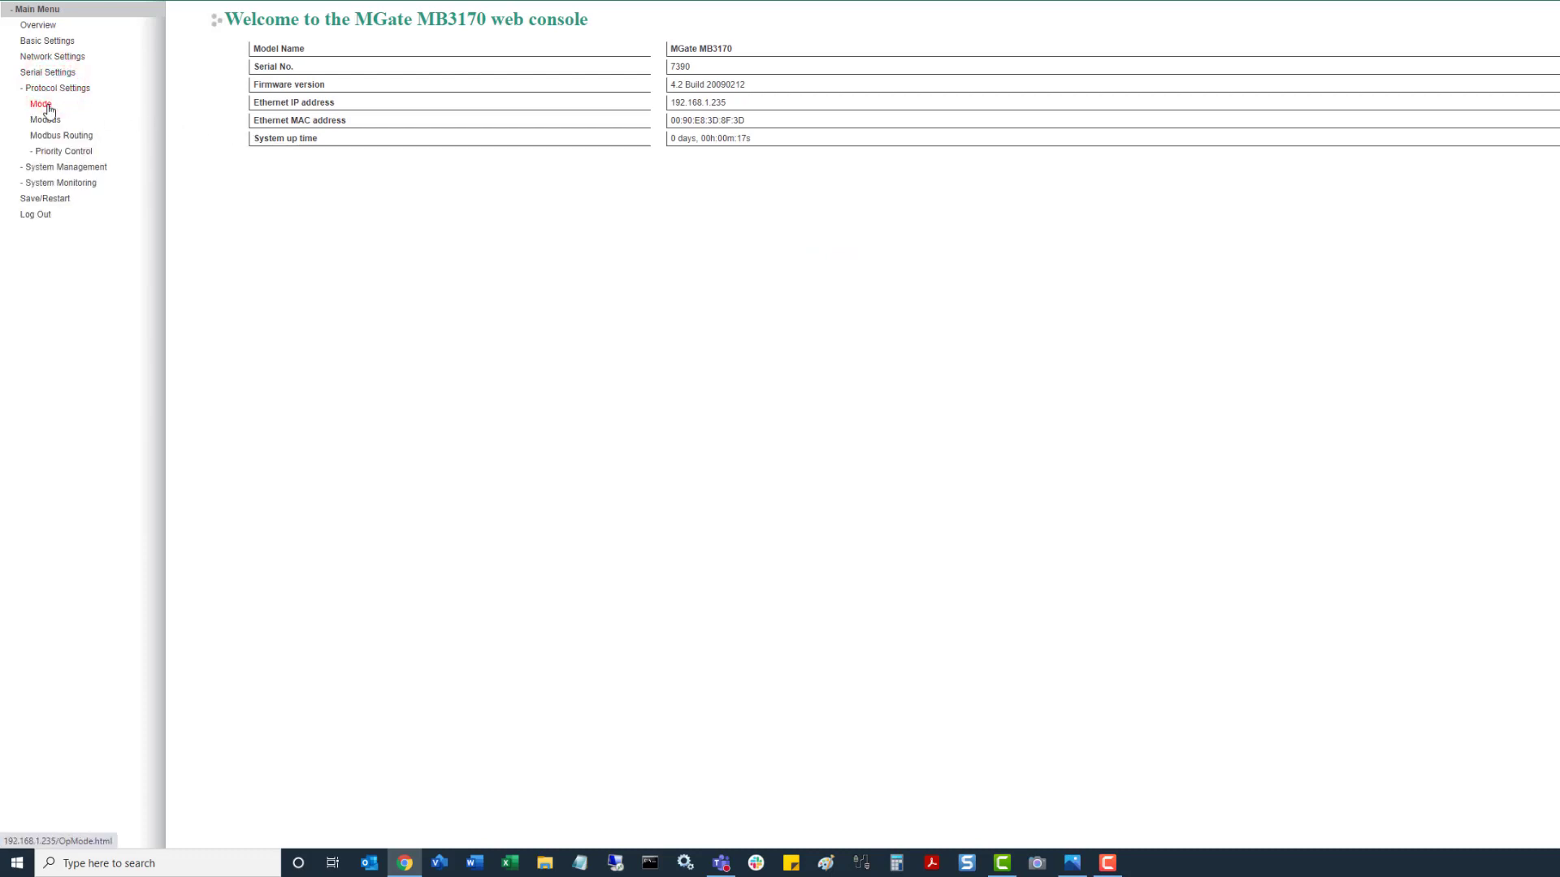
left_click(47, 108)
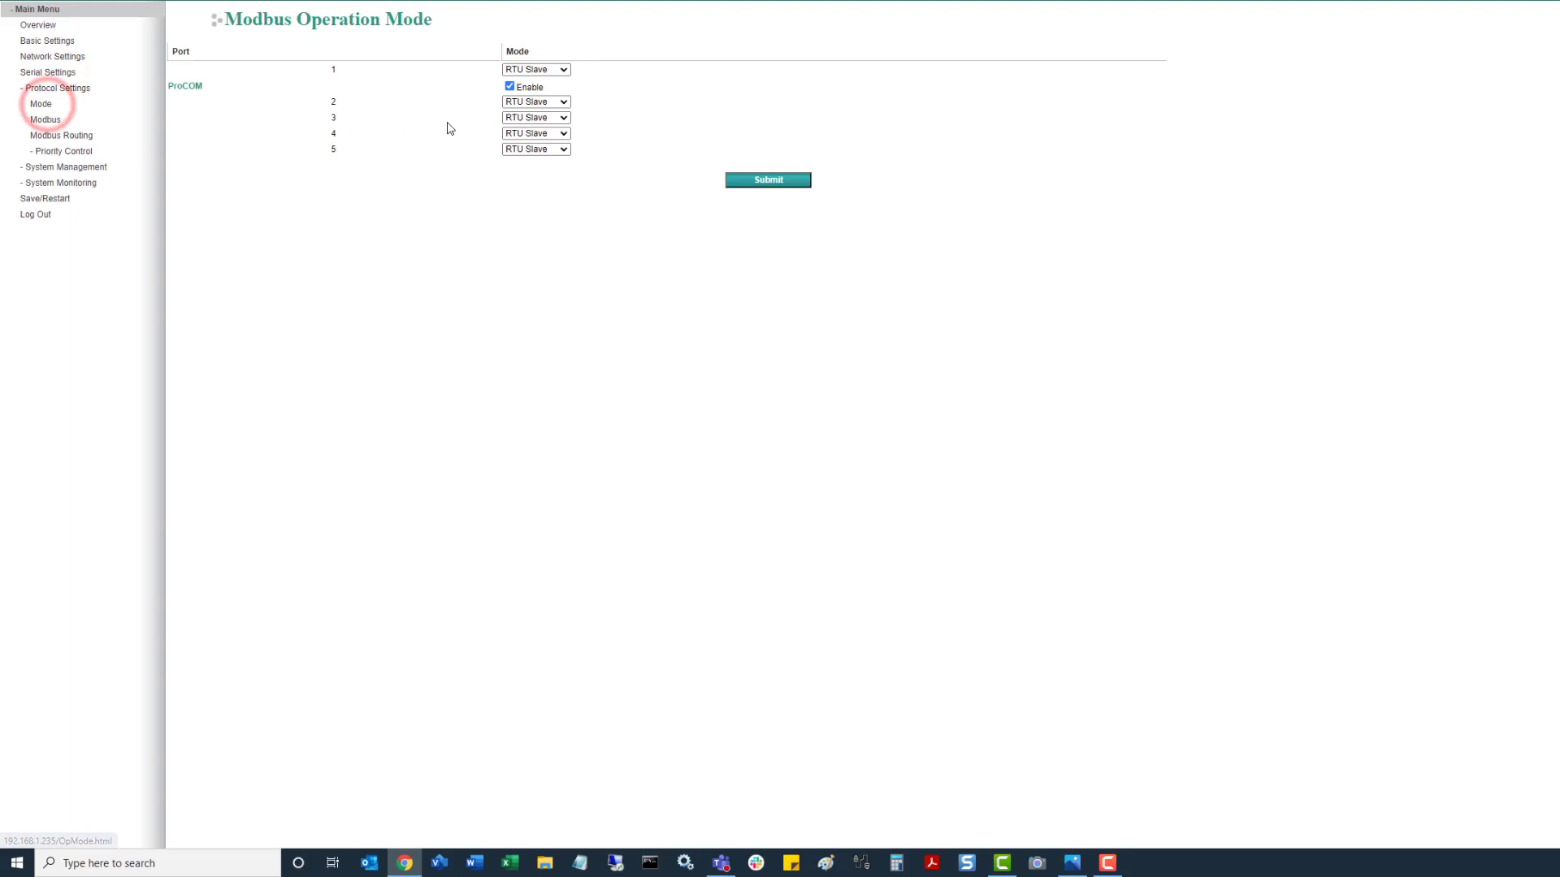
left_click(564, 71)
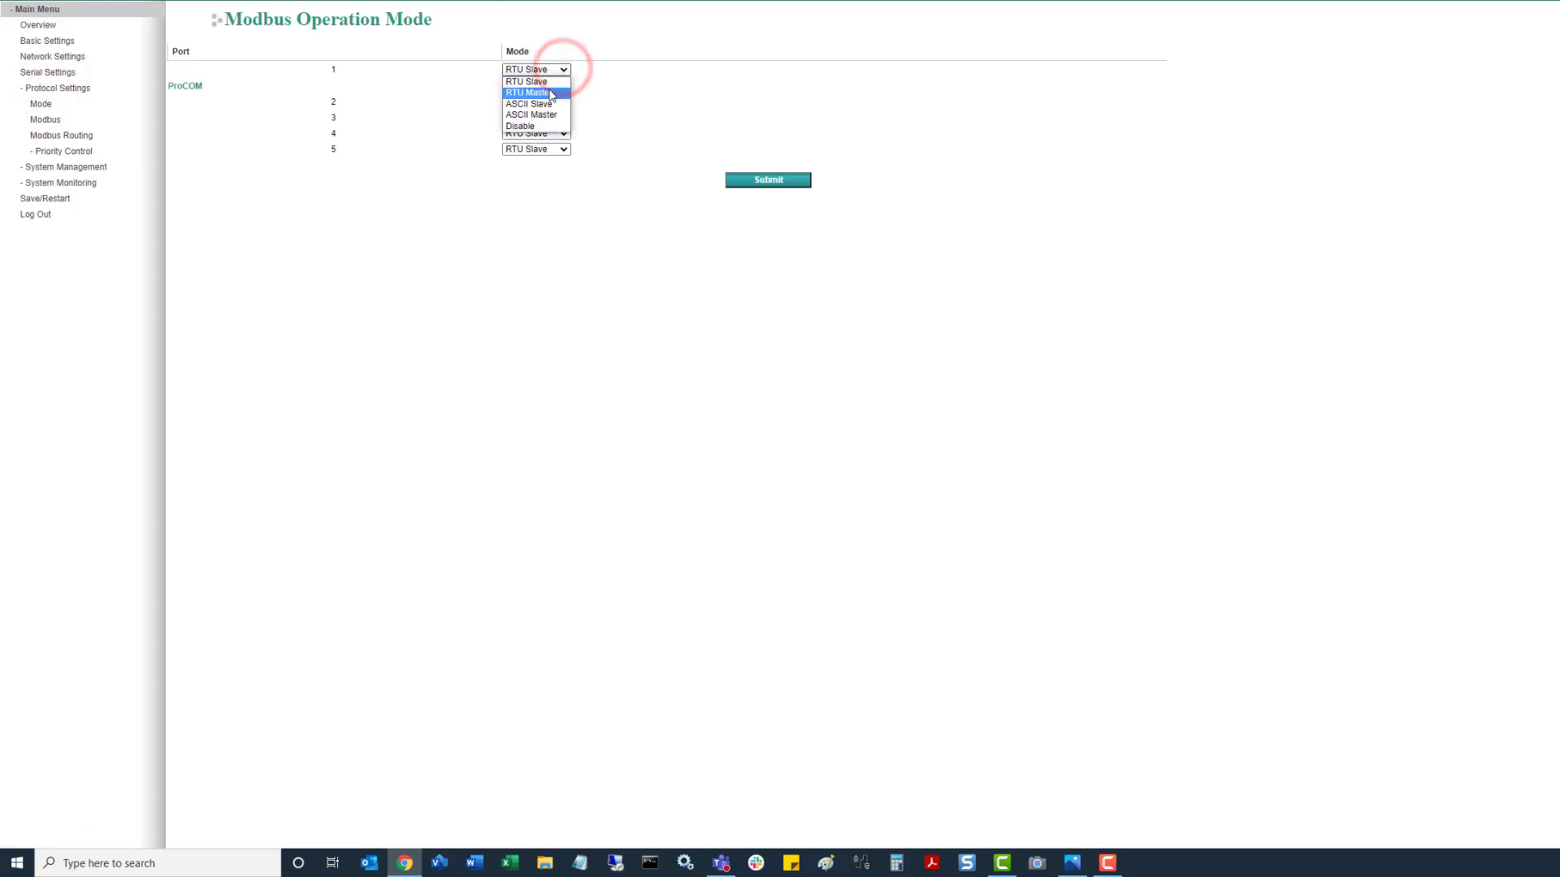
left_click(557, 96)
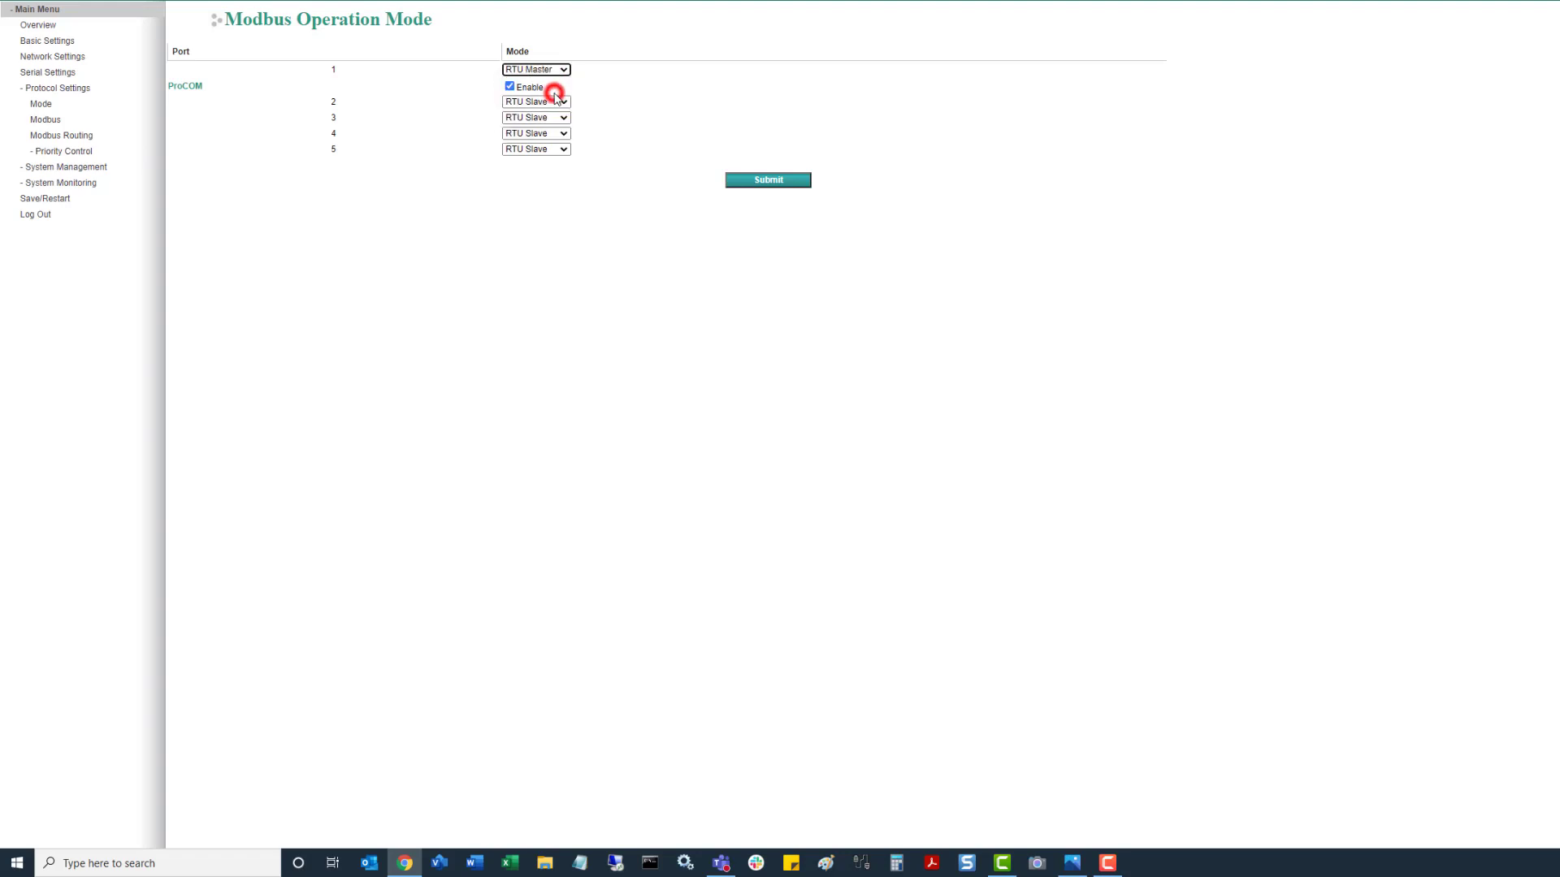
left_click(510, 87)
left_click(766, 181)
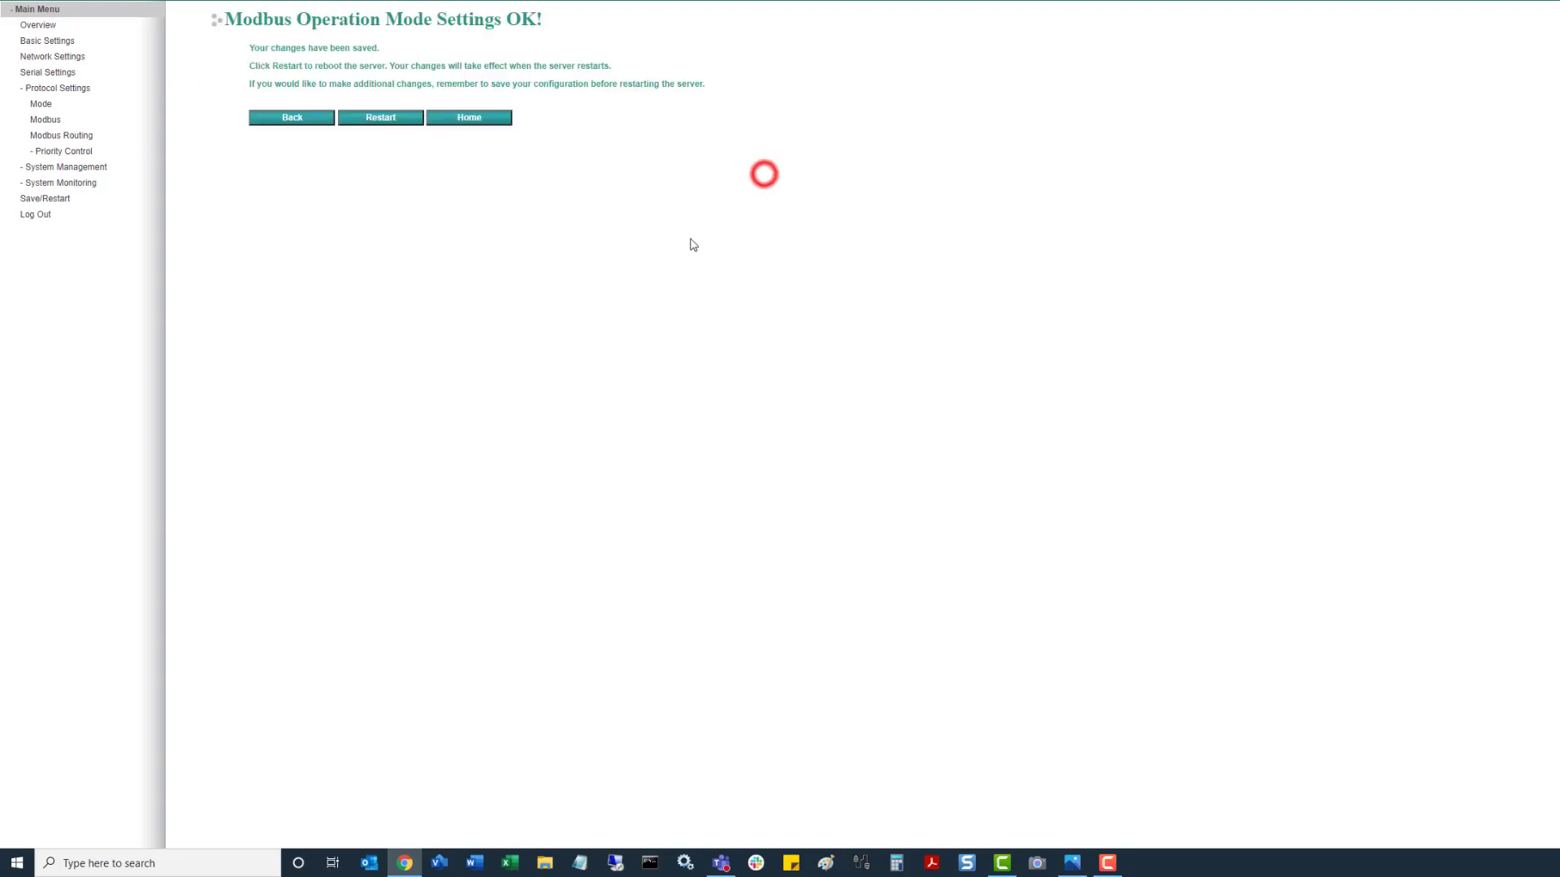
left_click(396, 115)
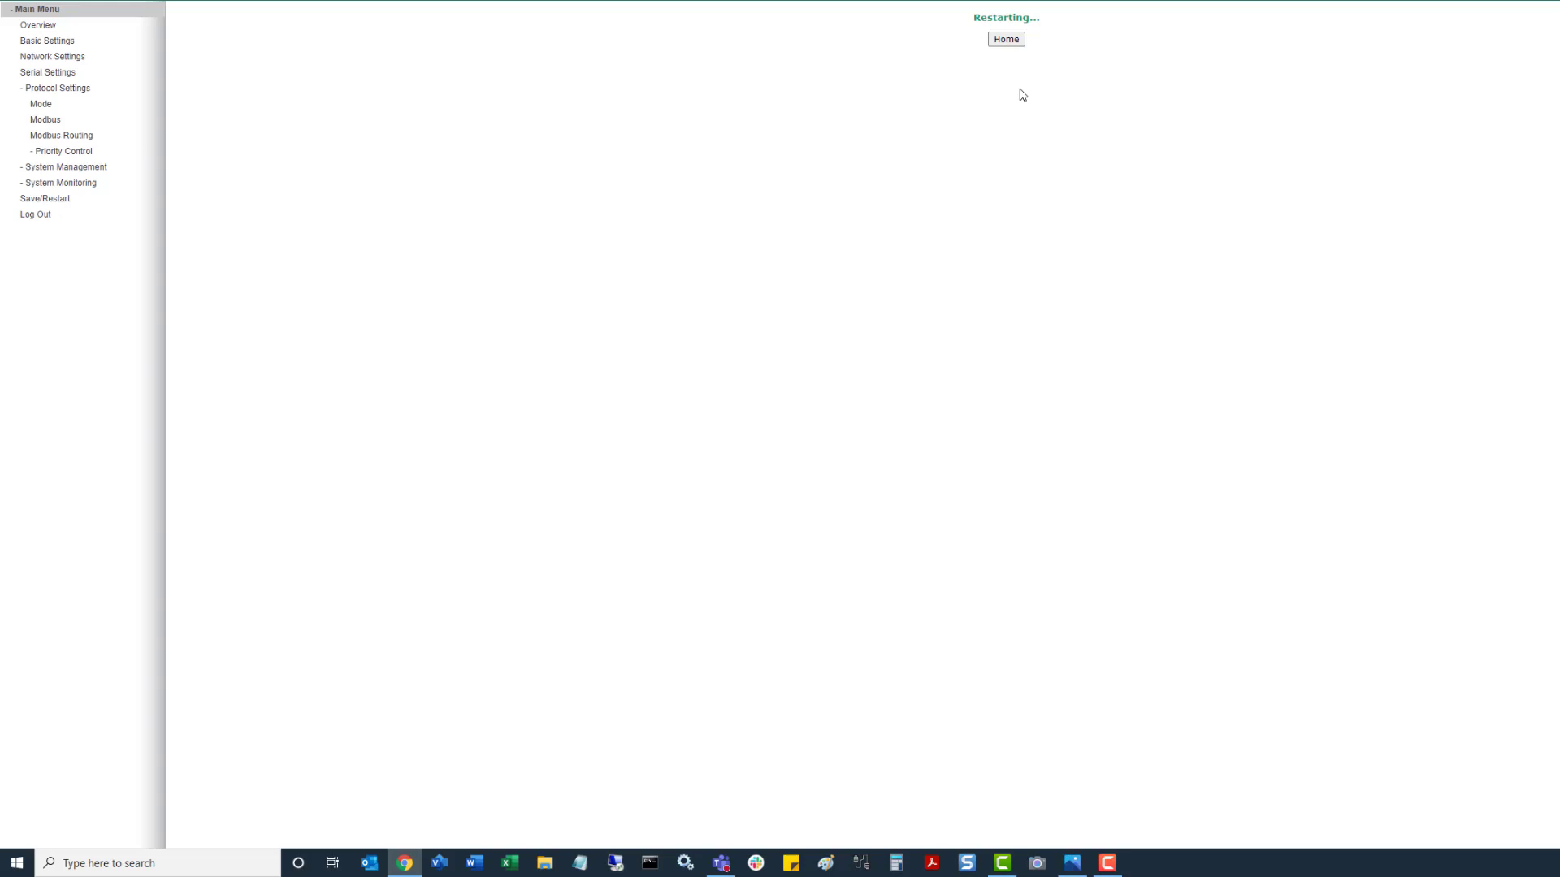
left_click(1004, 40)
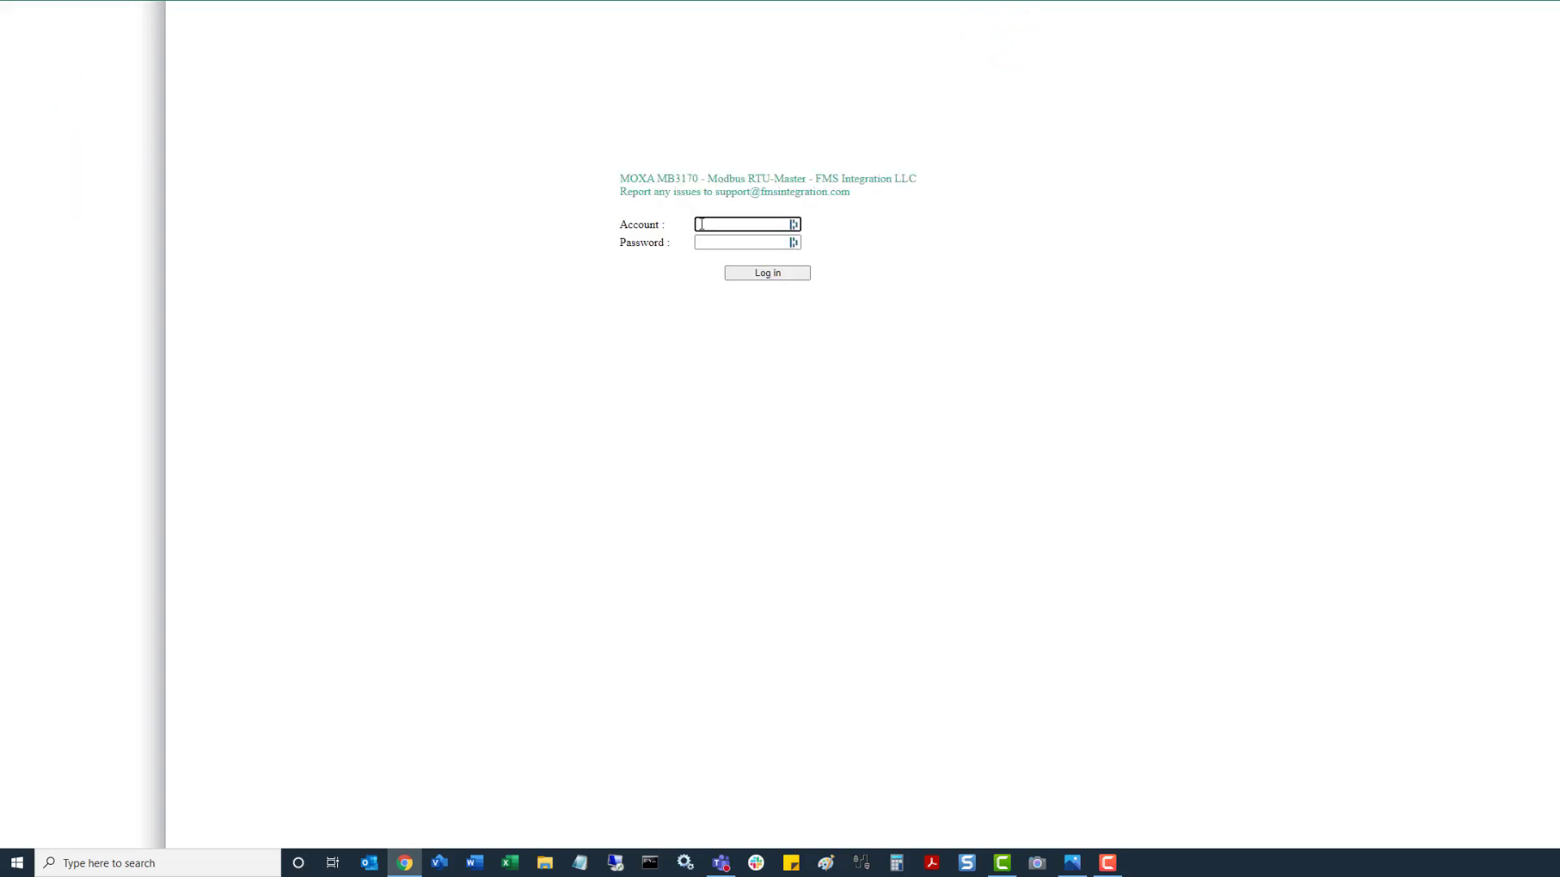
Log back in and open Protocol Settings > Modbus Routing
left_click(704, 224)
left_click(756, 291)
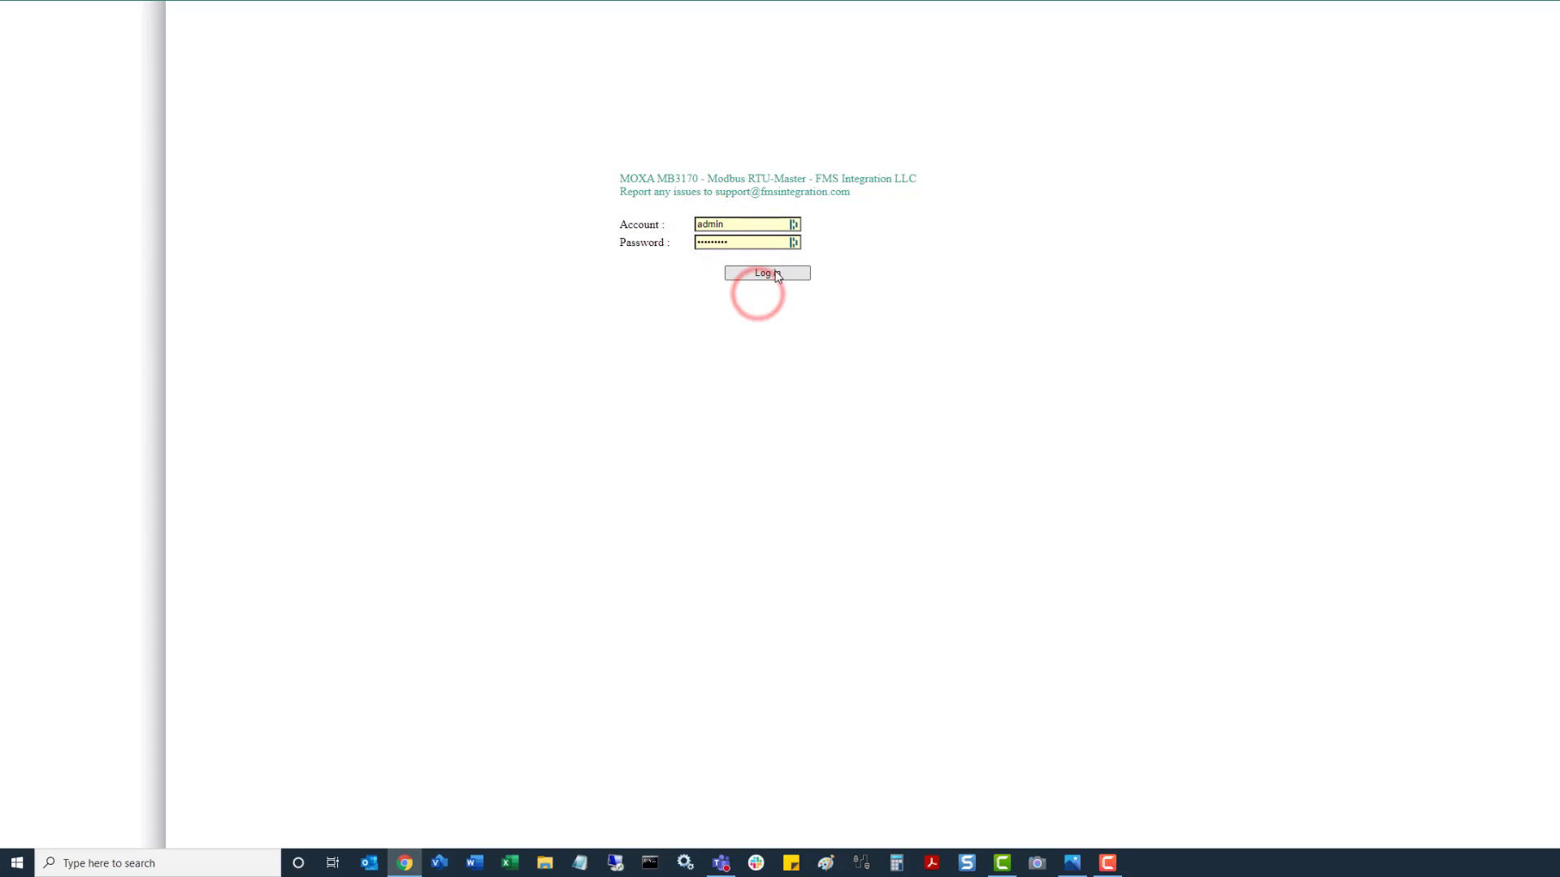
left_click(776, 274)
left_click(811, 237)
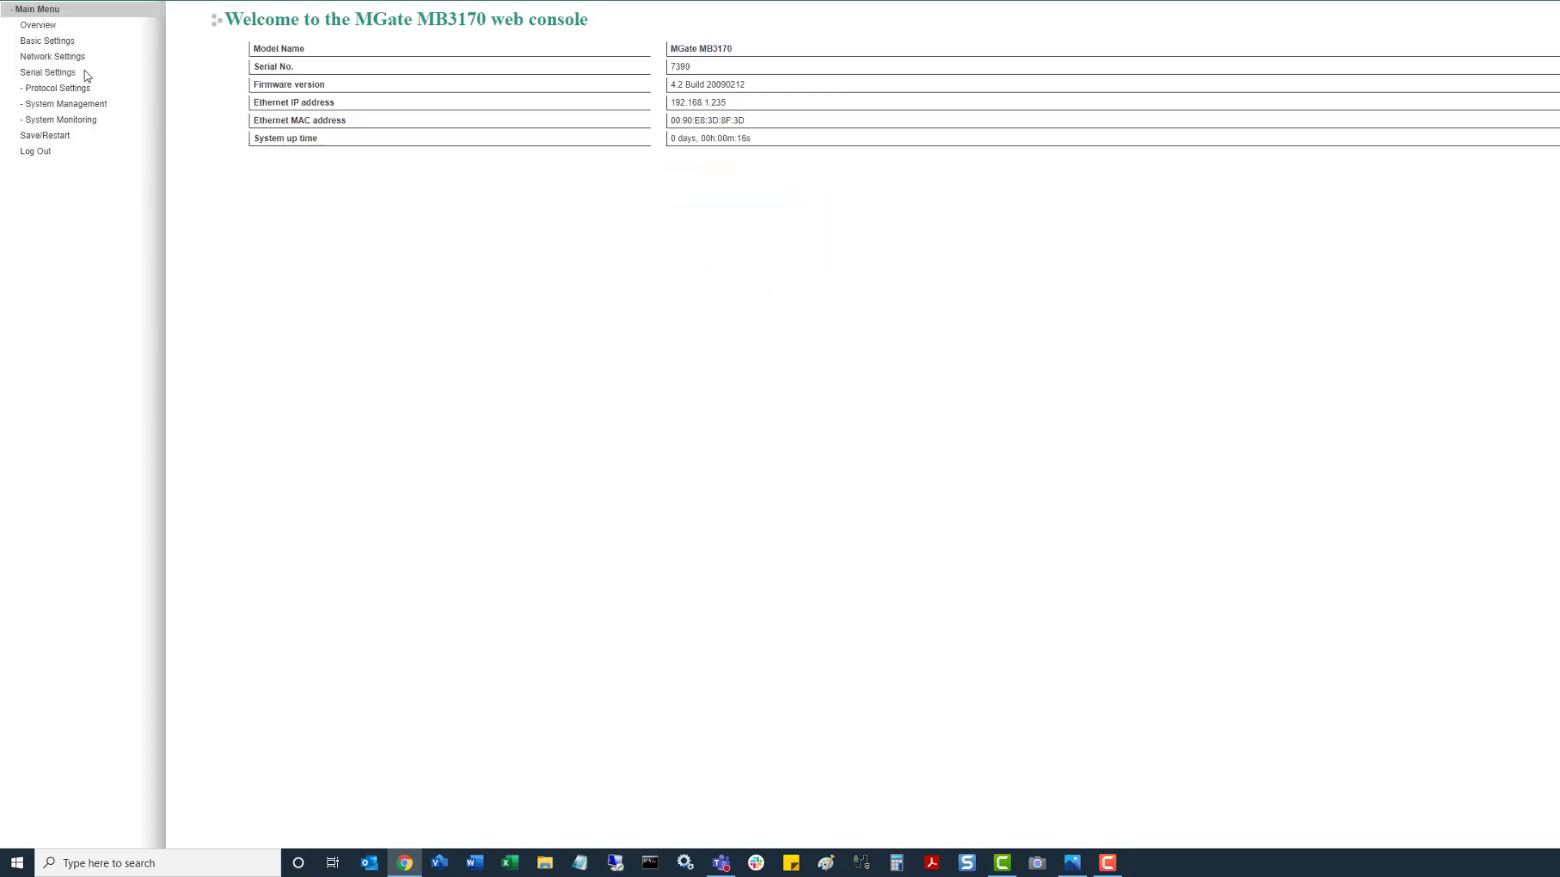
left_click(33, 89)
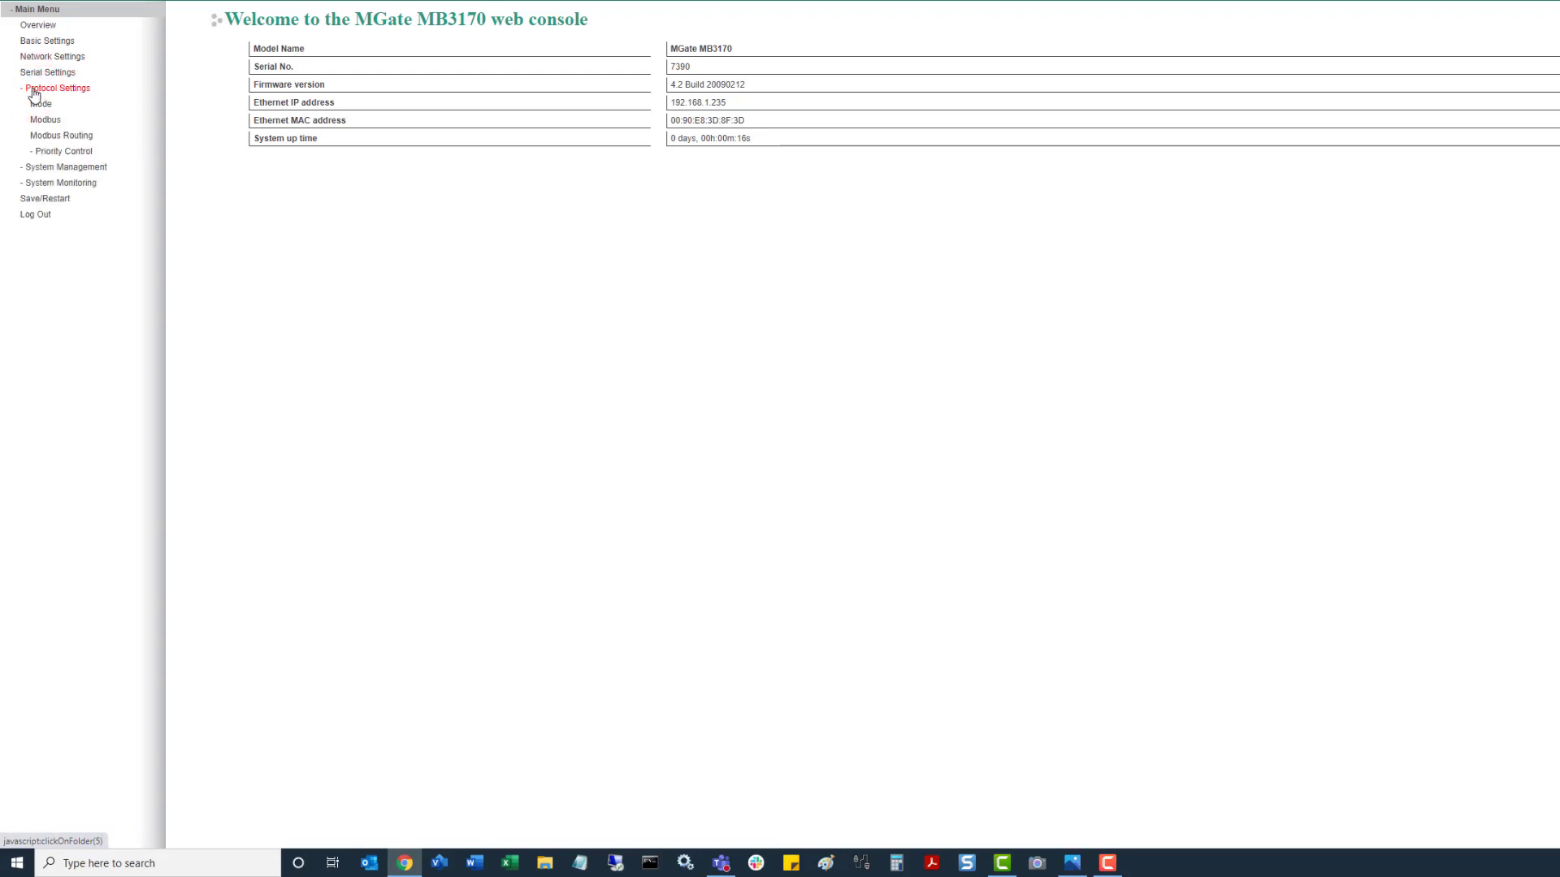
left_click(52, 139)
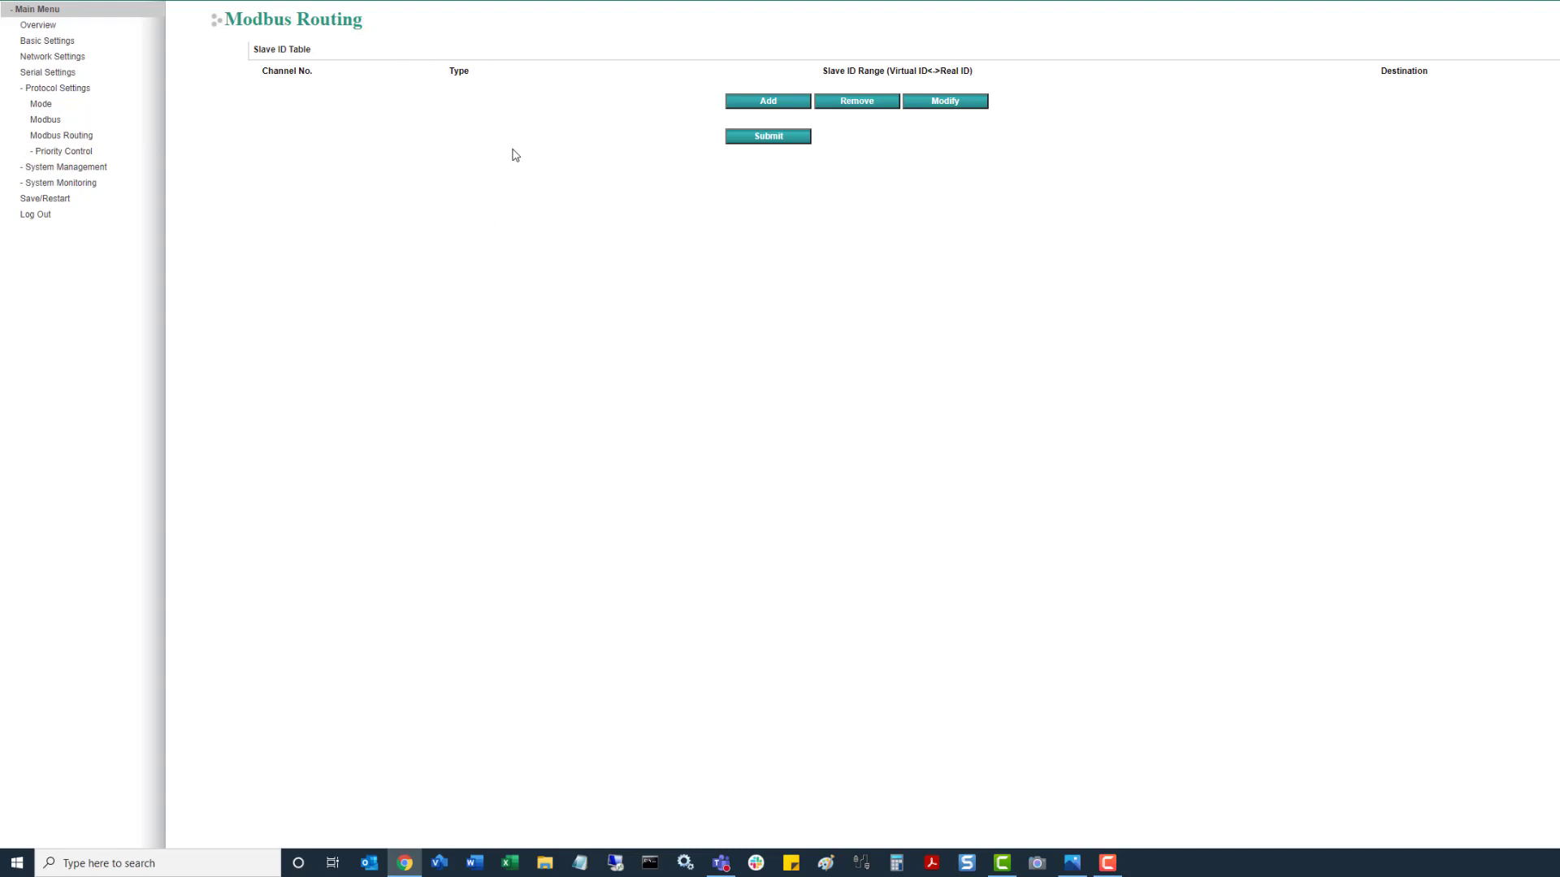
Add a new route with destination 192.168.1.101 on port 502
left_click(775, 109)
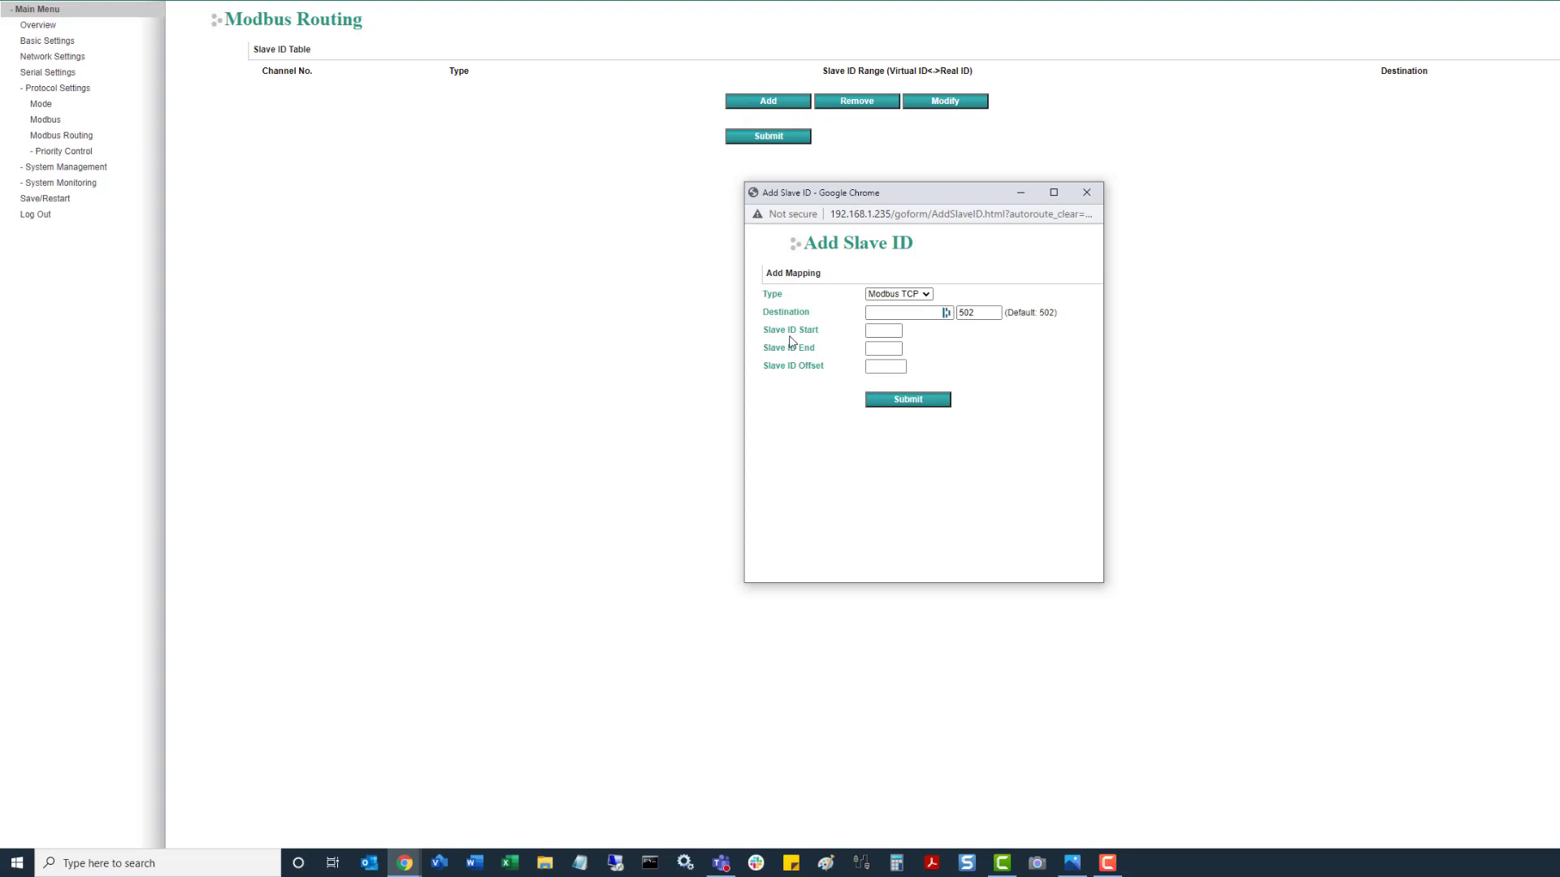
left_click(894, 314)
type("192.168.1.101")
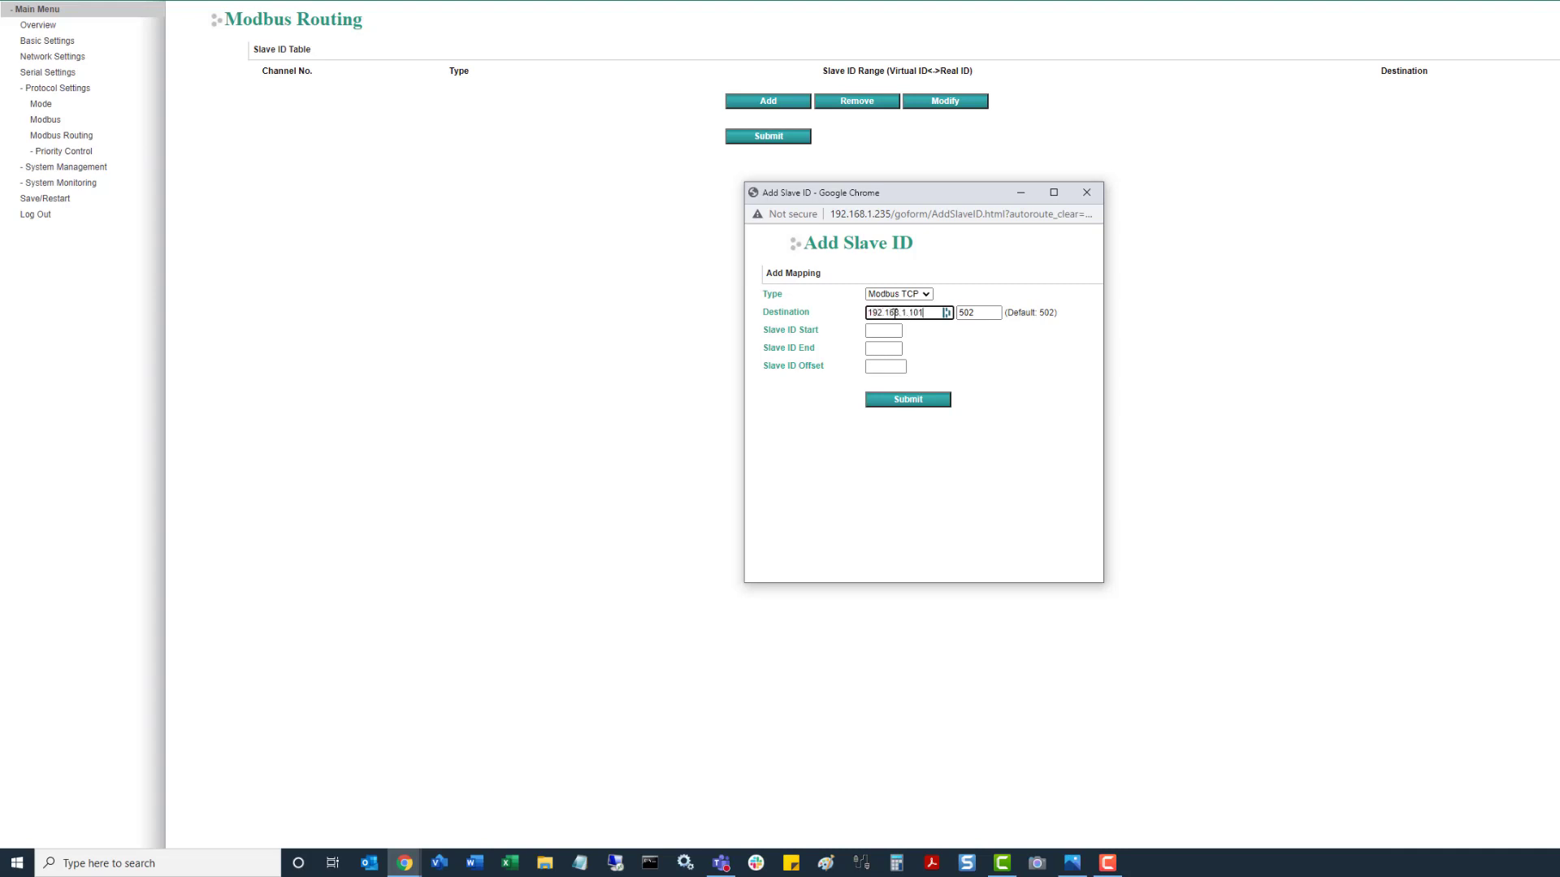
double_click(983, 314)
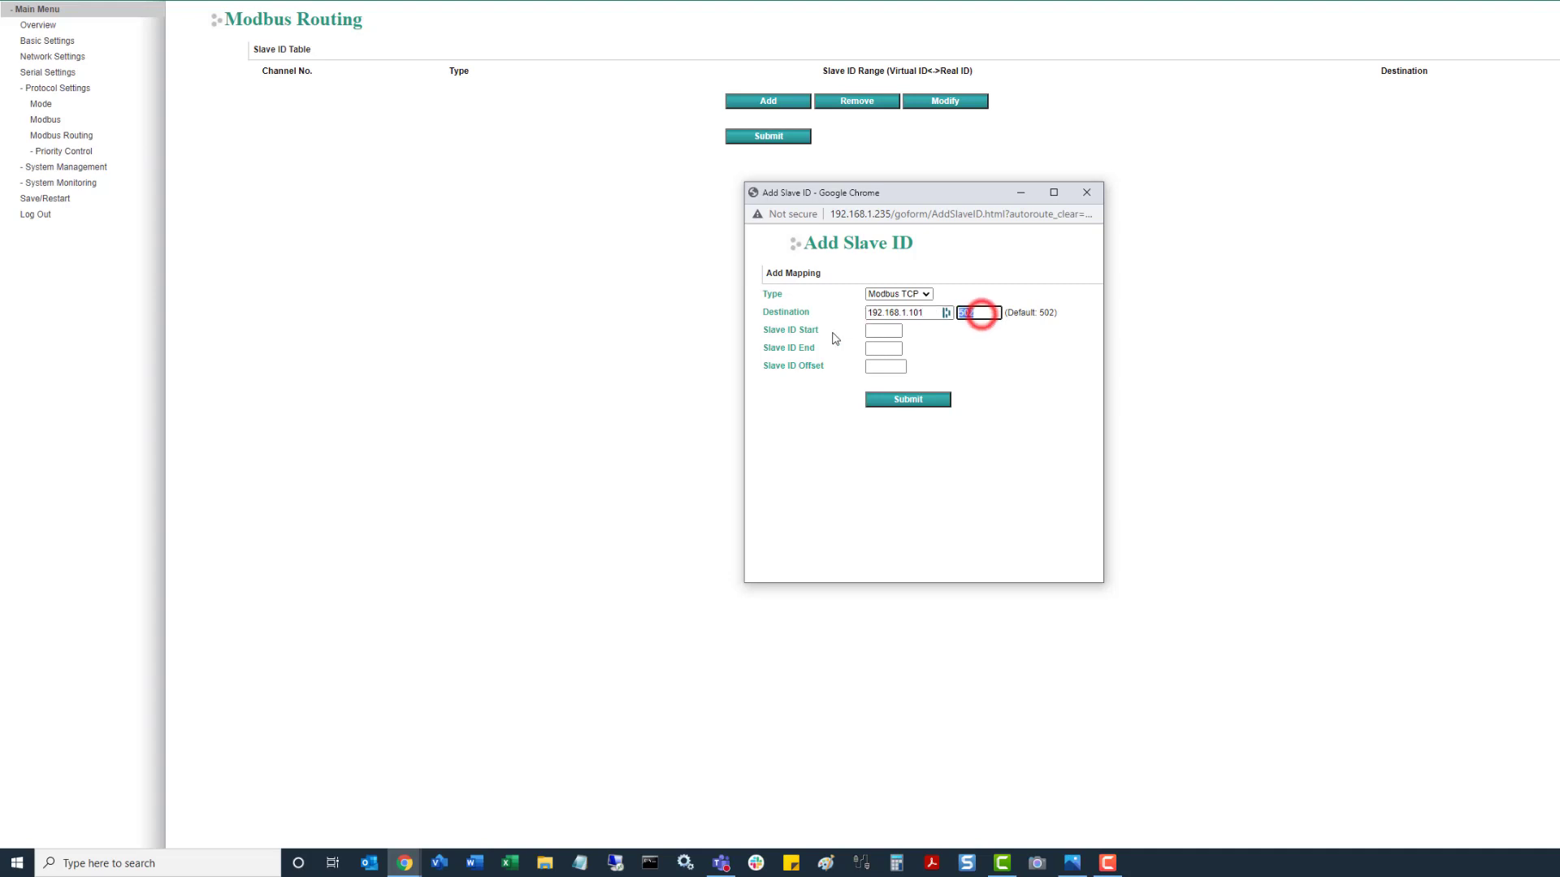
Give the route slave ID start 1, end 1, offset 0 and submit it
left_click(877, 331)
left_click(877, 351)
left_click(881, 365)
left_click(881, 332)
type("1")
left_click(889, 351)
left_click(887, 366)
type("0")
left_click(900, 400)
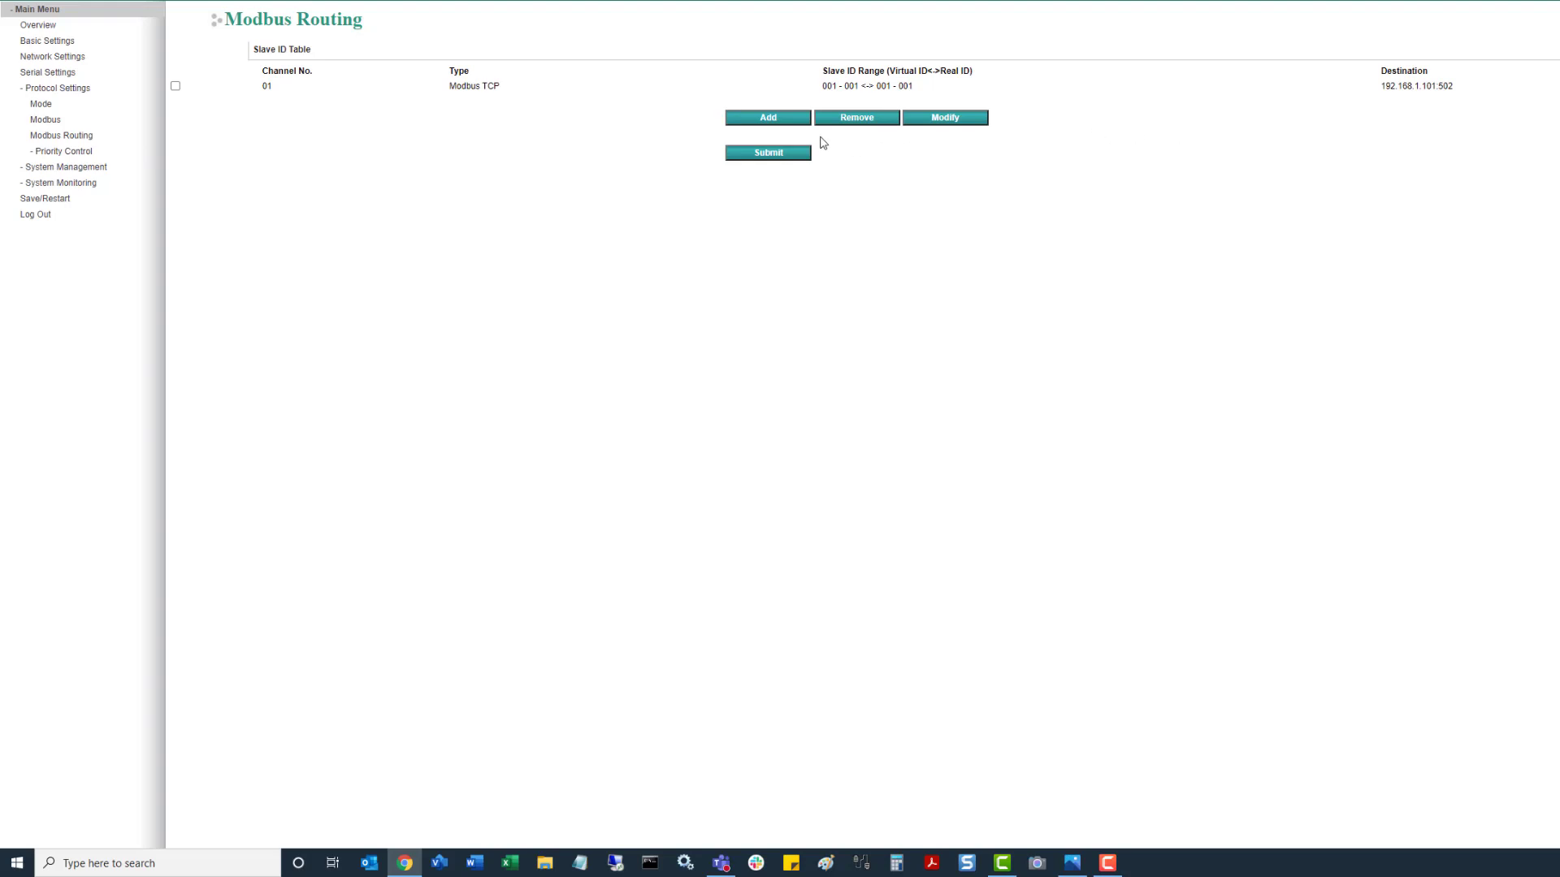
Add a route to 192.168.1.102 with slave ID start 2, end 2, offset -1
left_click(780, 117)
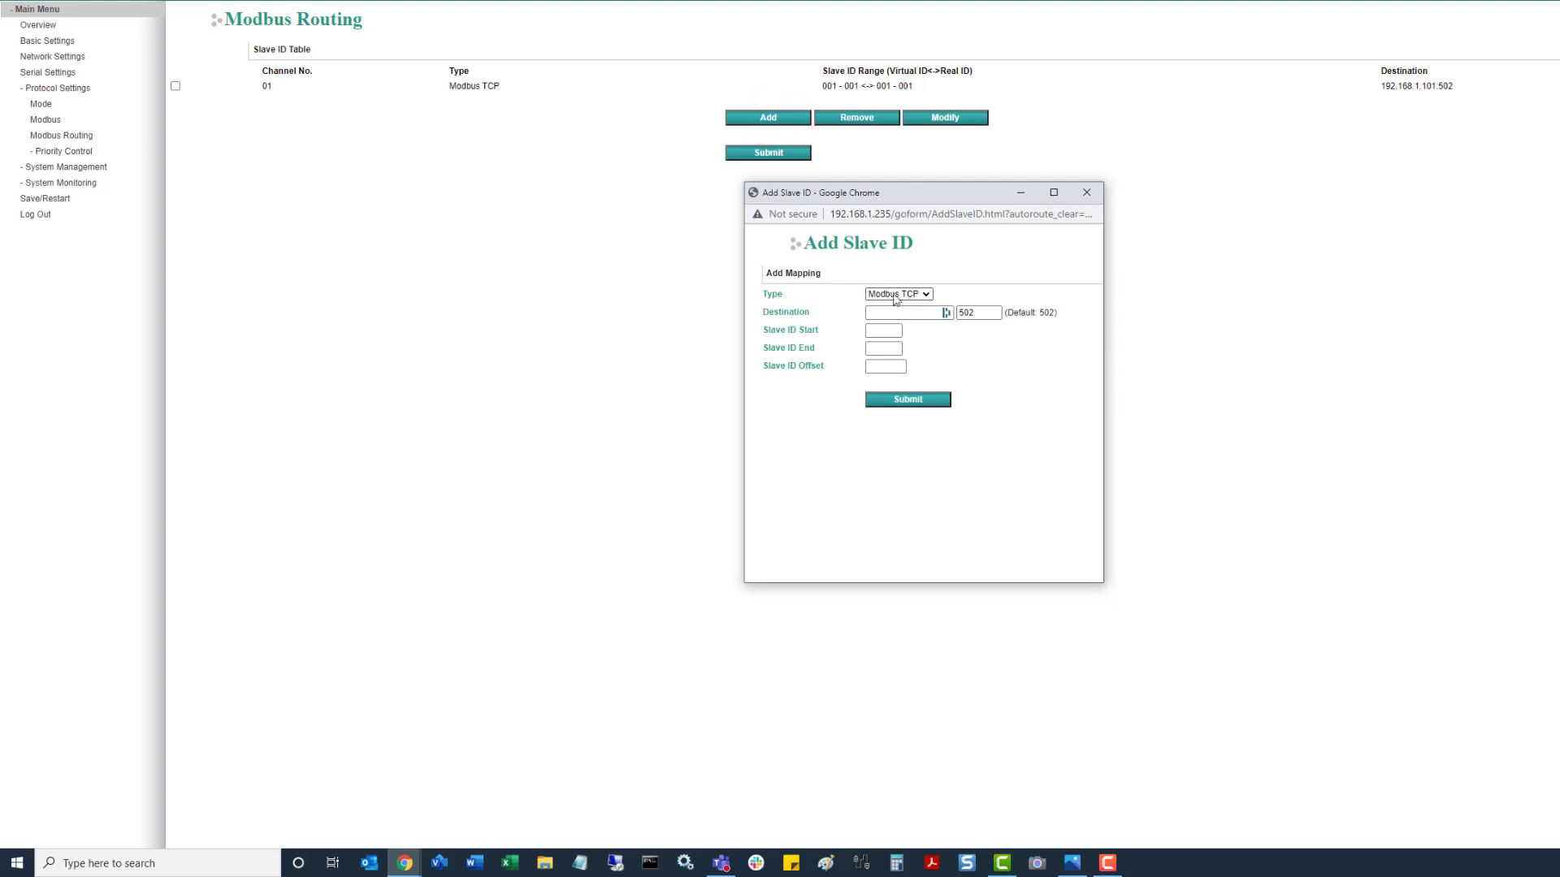
left_click(902, 313)
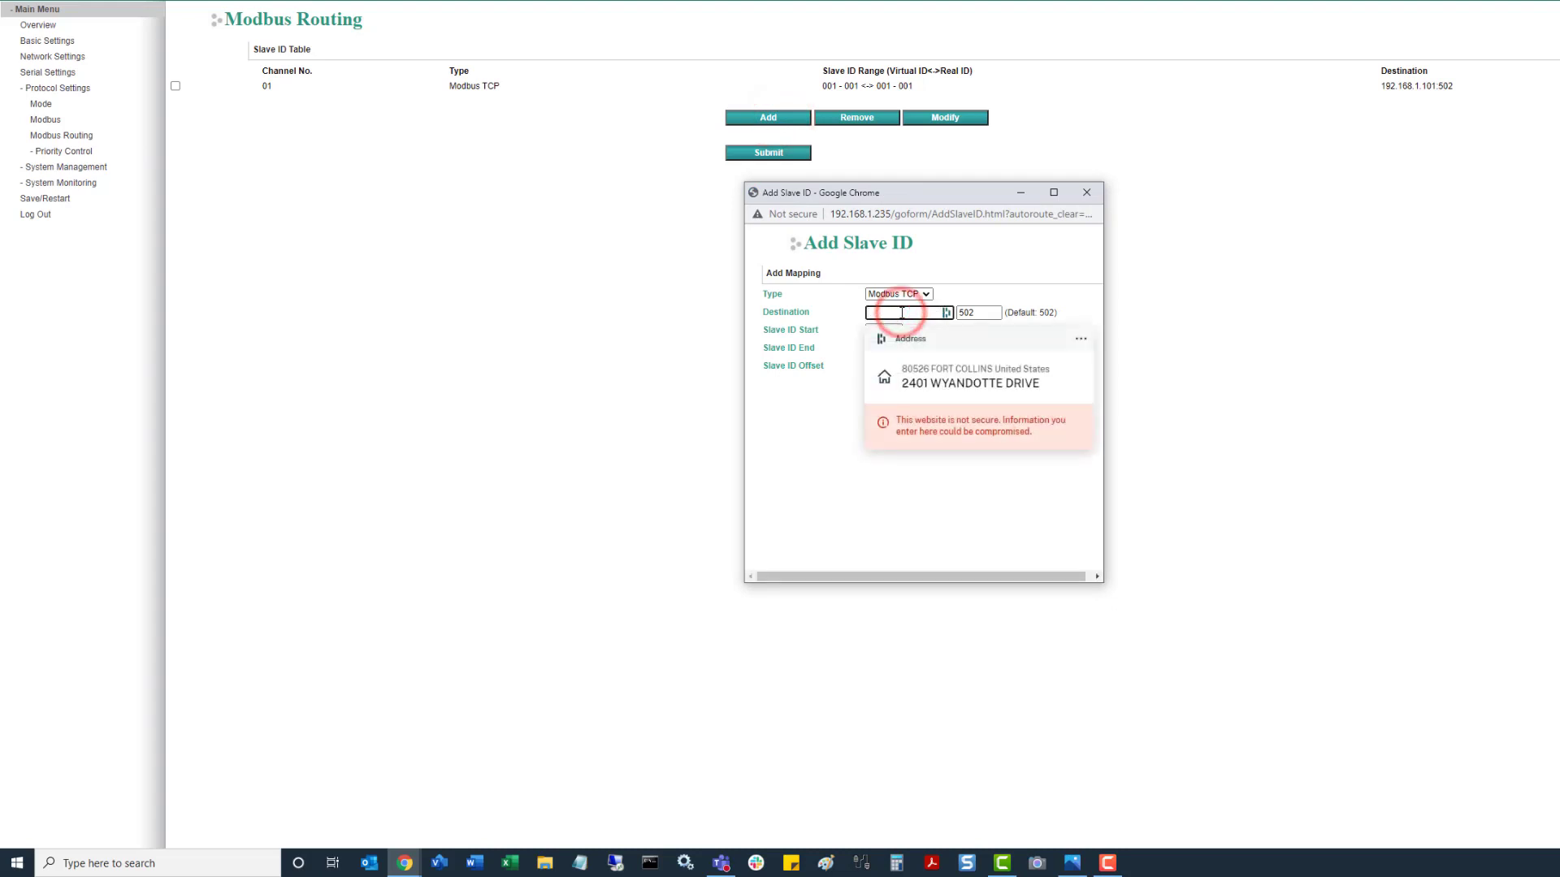
type("192.168")
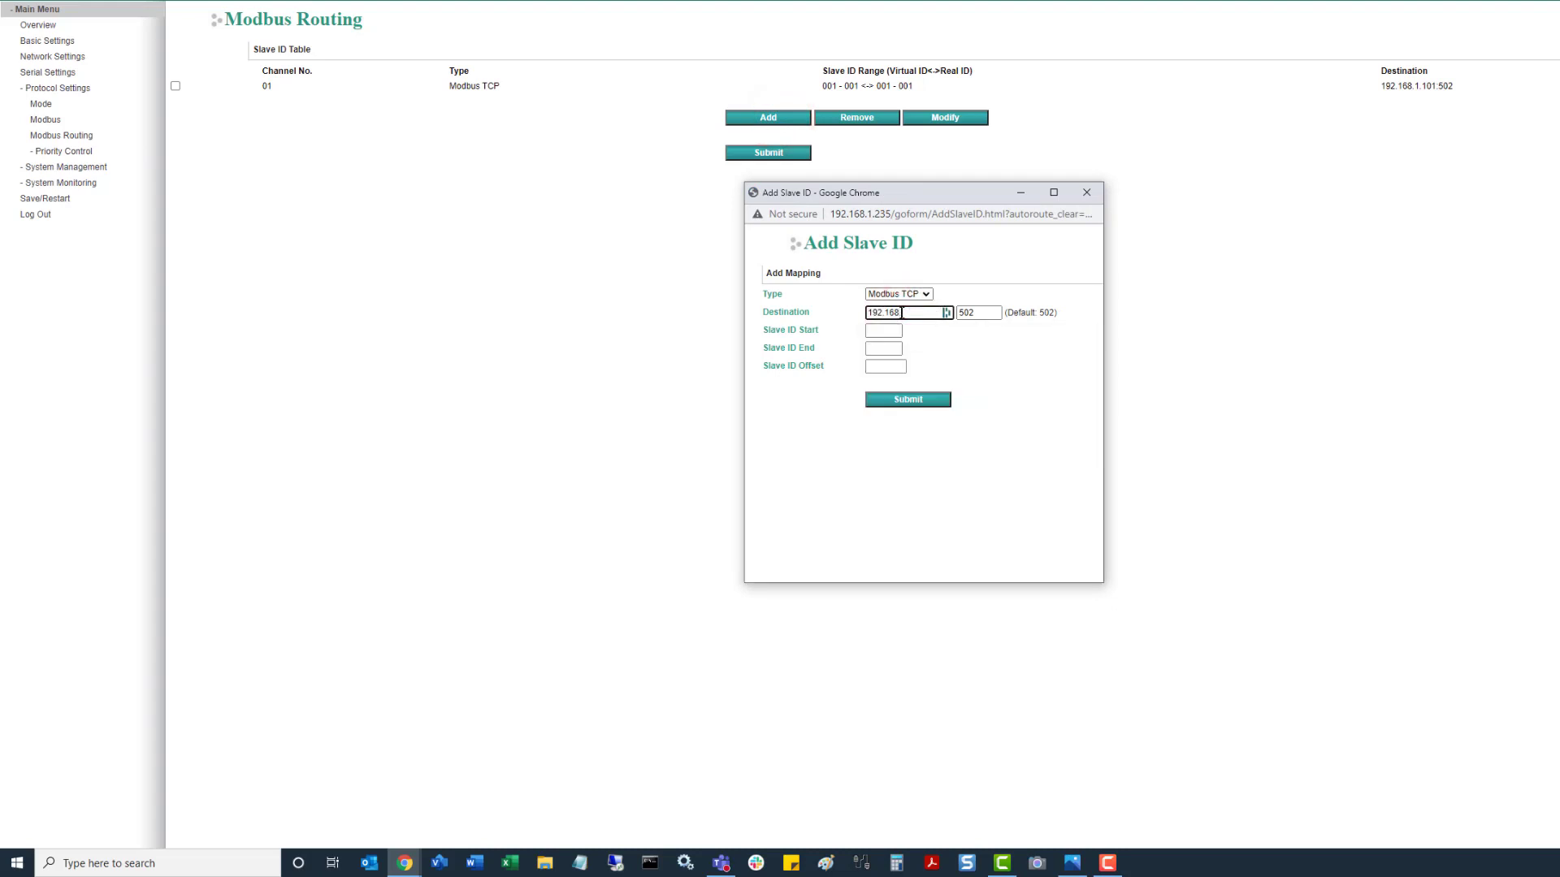
type(".1.102")
left_click(884, 333)
type("2")
left_click(887, 350)
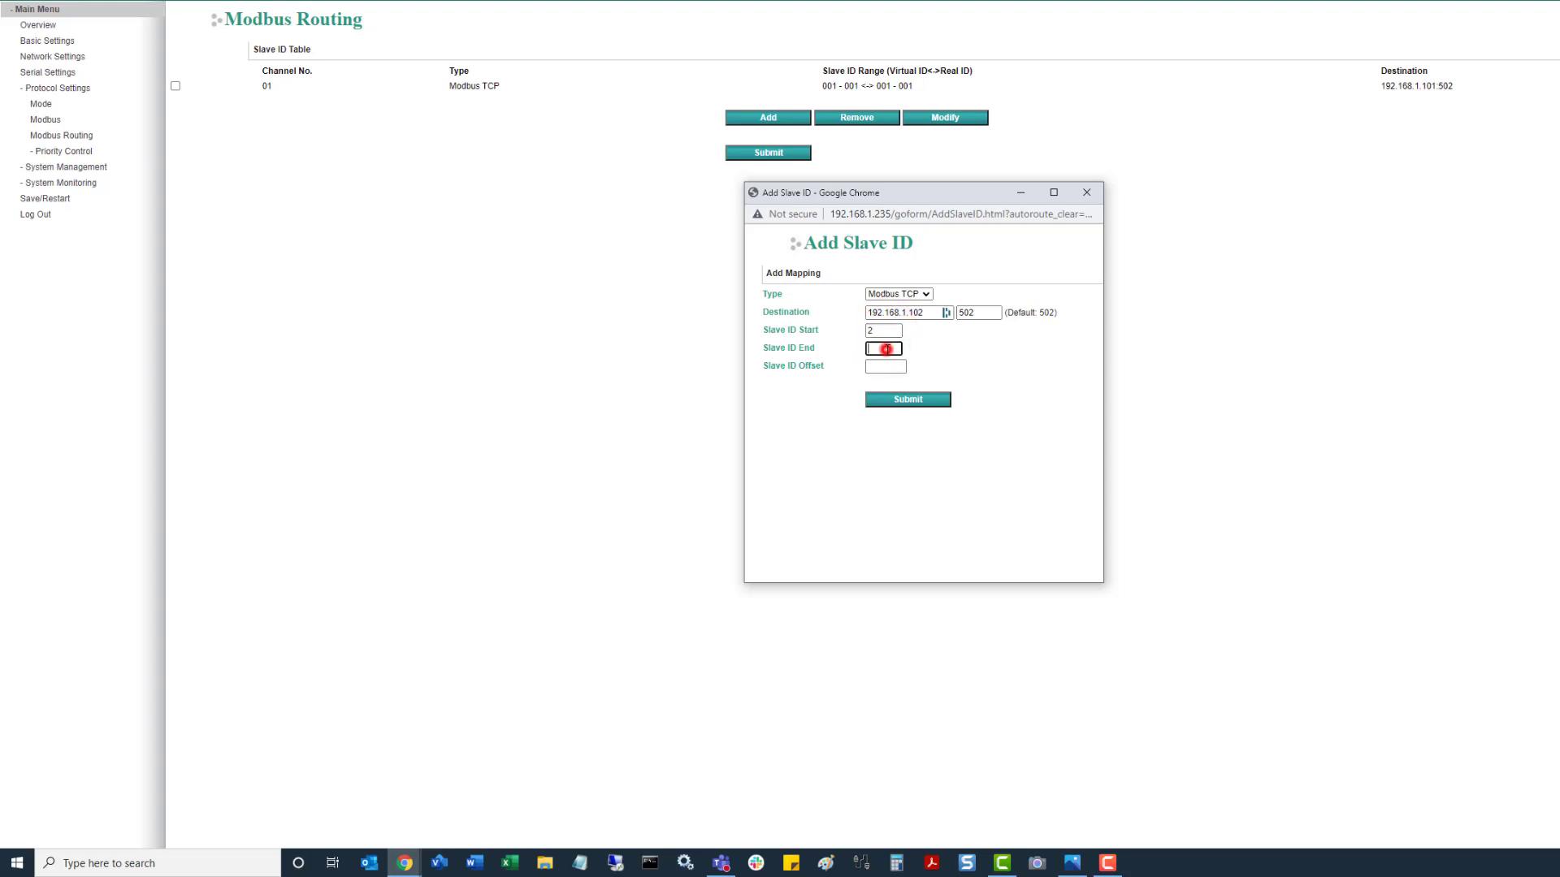
type("2")
left_click(879, 364)
type("-1")
left_click(913, 402)
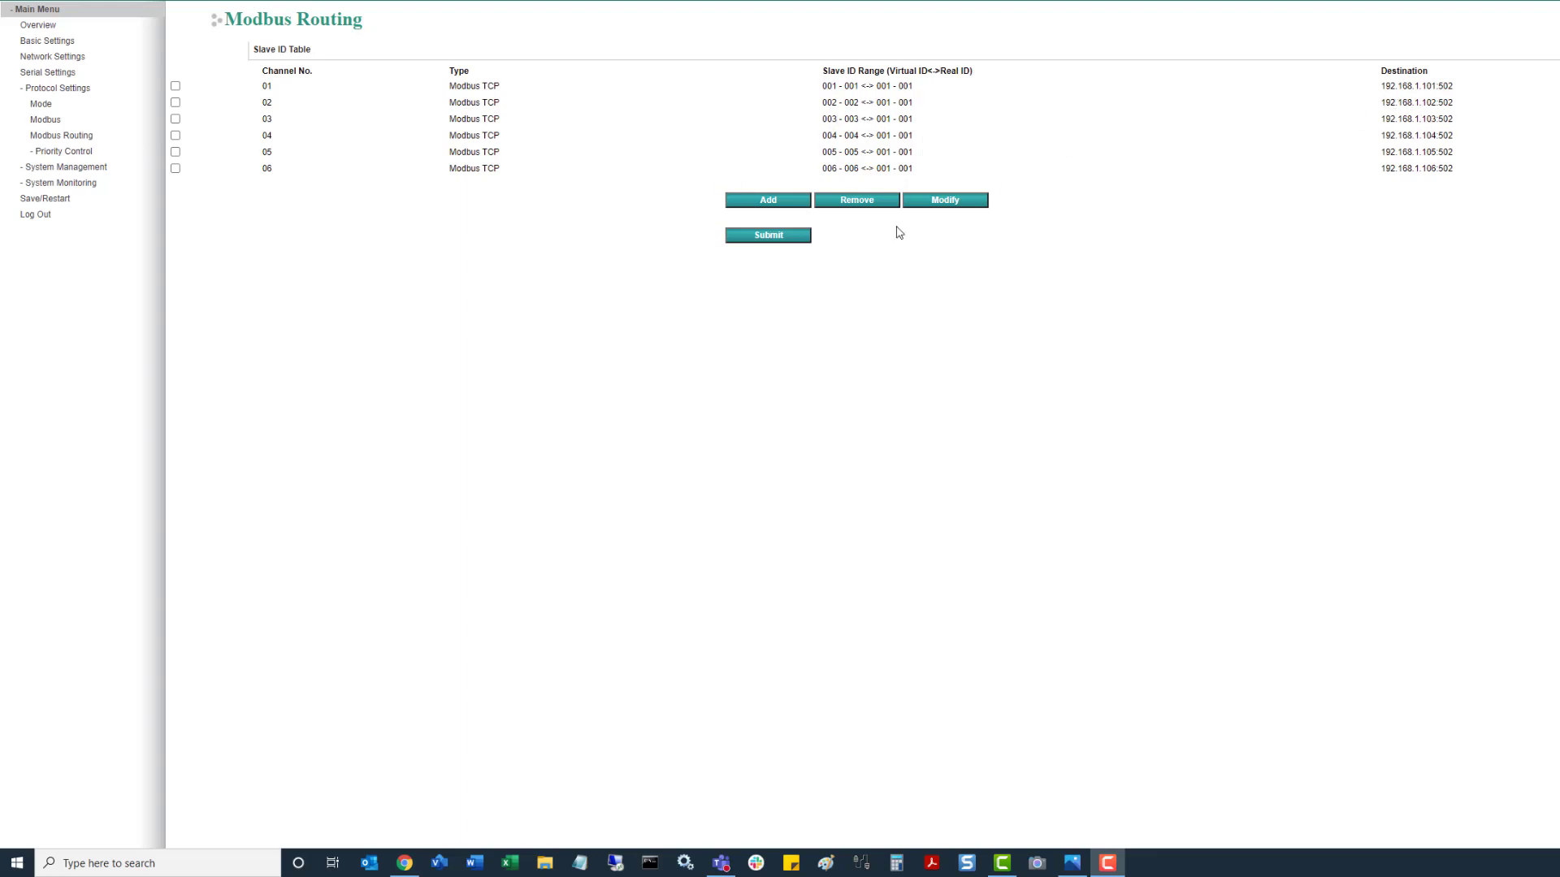
Save the completed slave ID table and restart the gateway
left_click(774, 236)
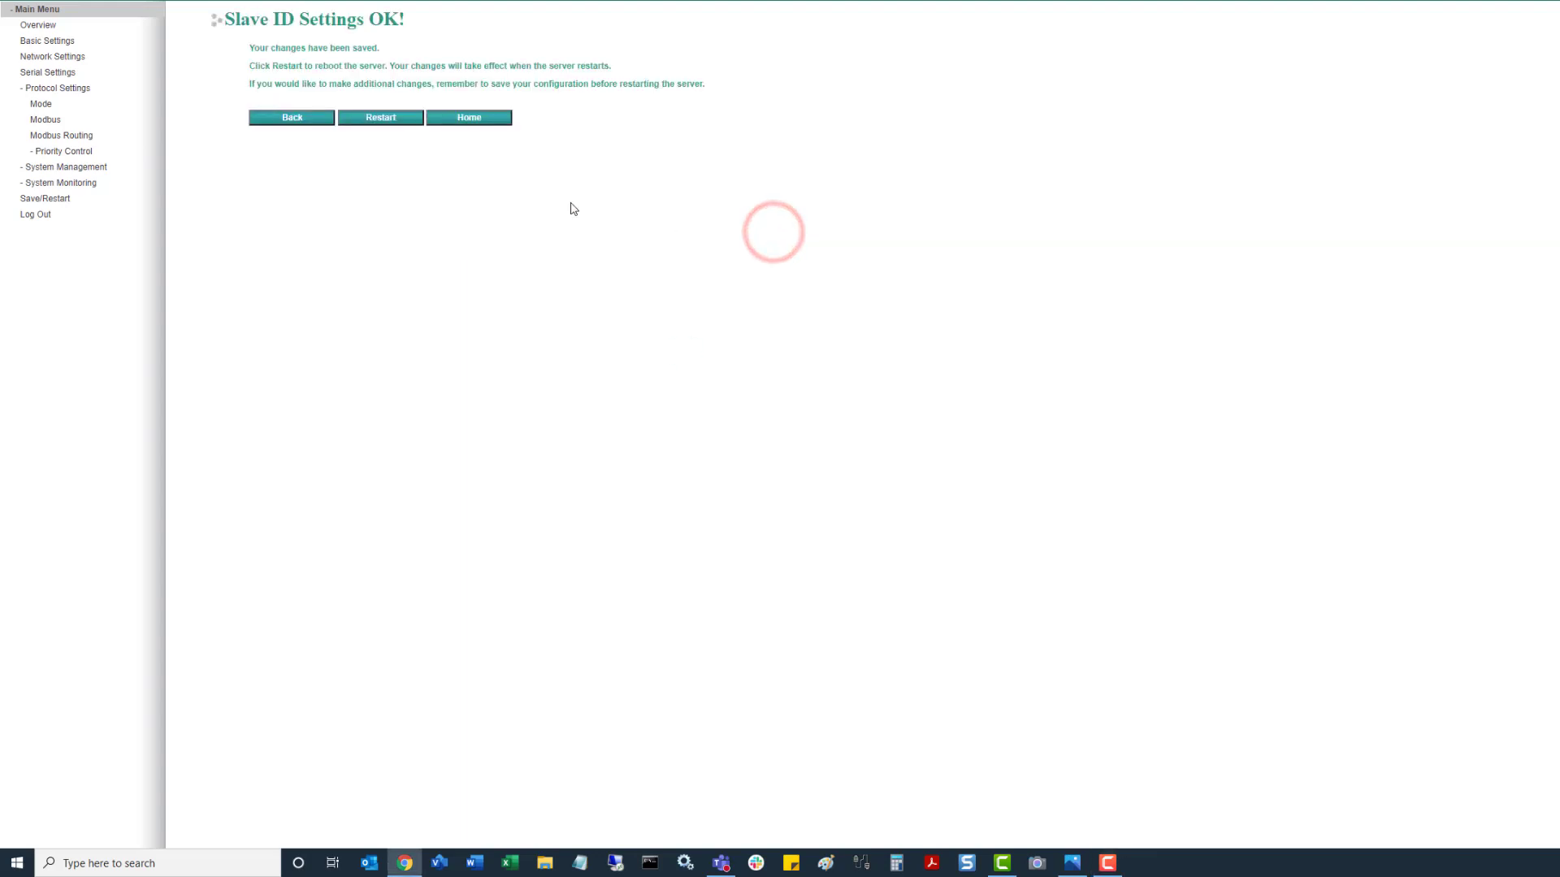
left_click(387, 119)
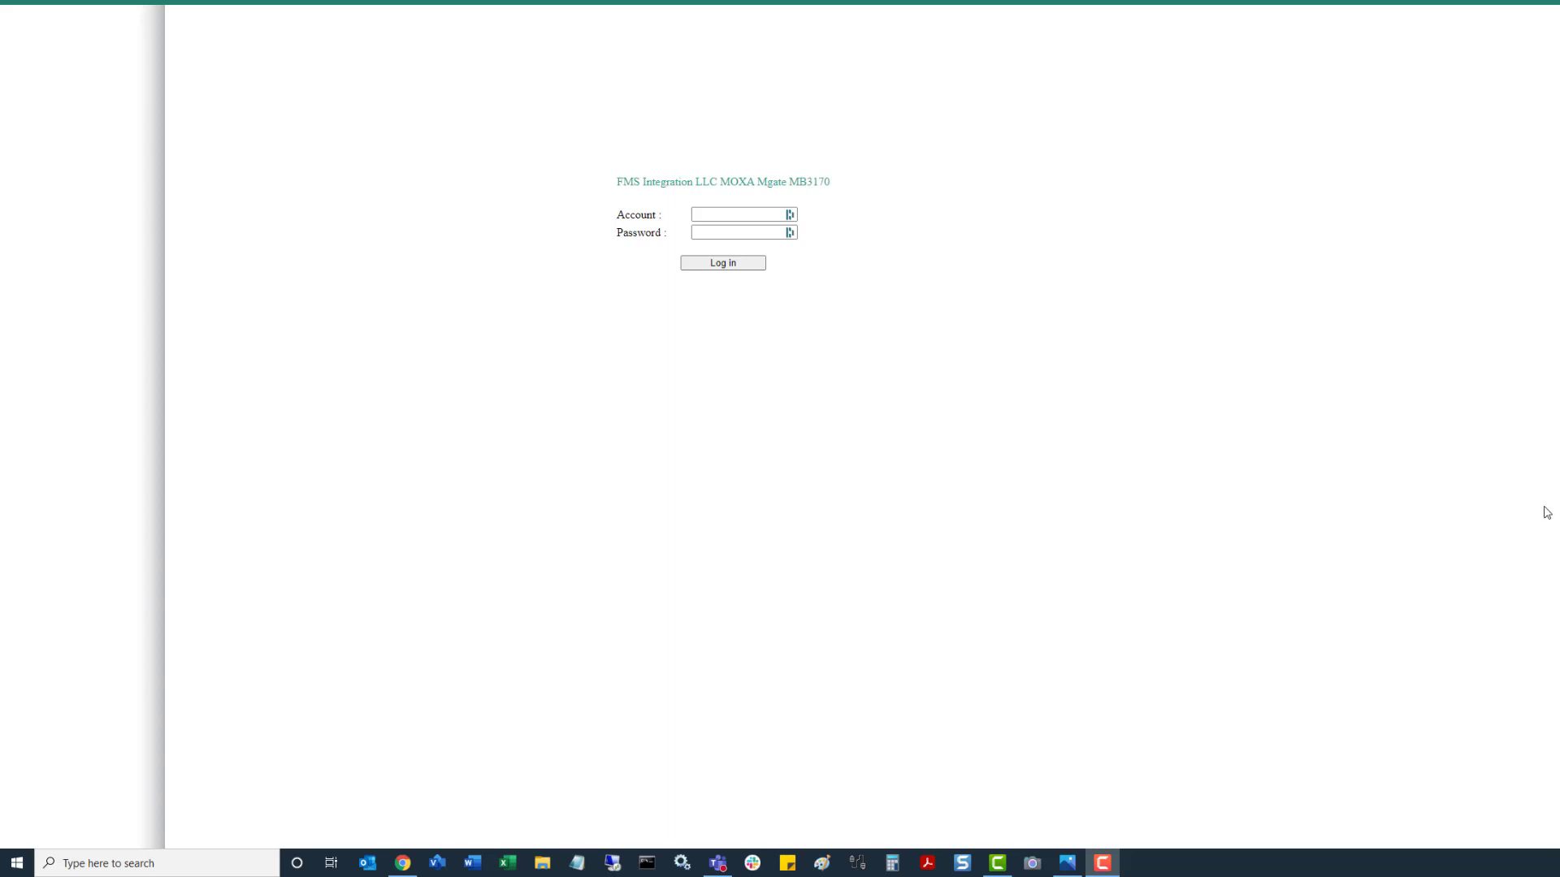
Log back in and view Serial Settings showing port 1 at 921600 baud, RS-485 4-wire
left_click(720, 215)
left_click(734, 270)
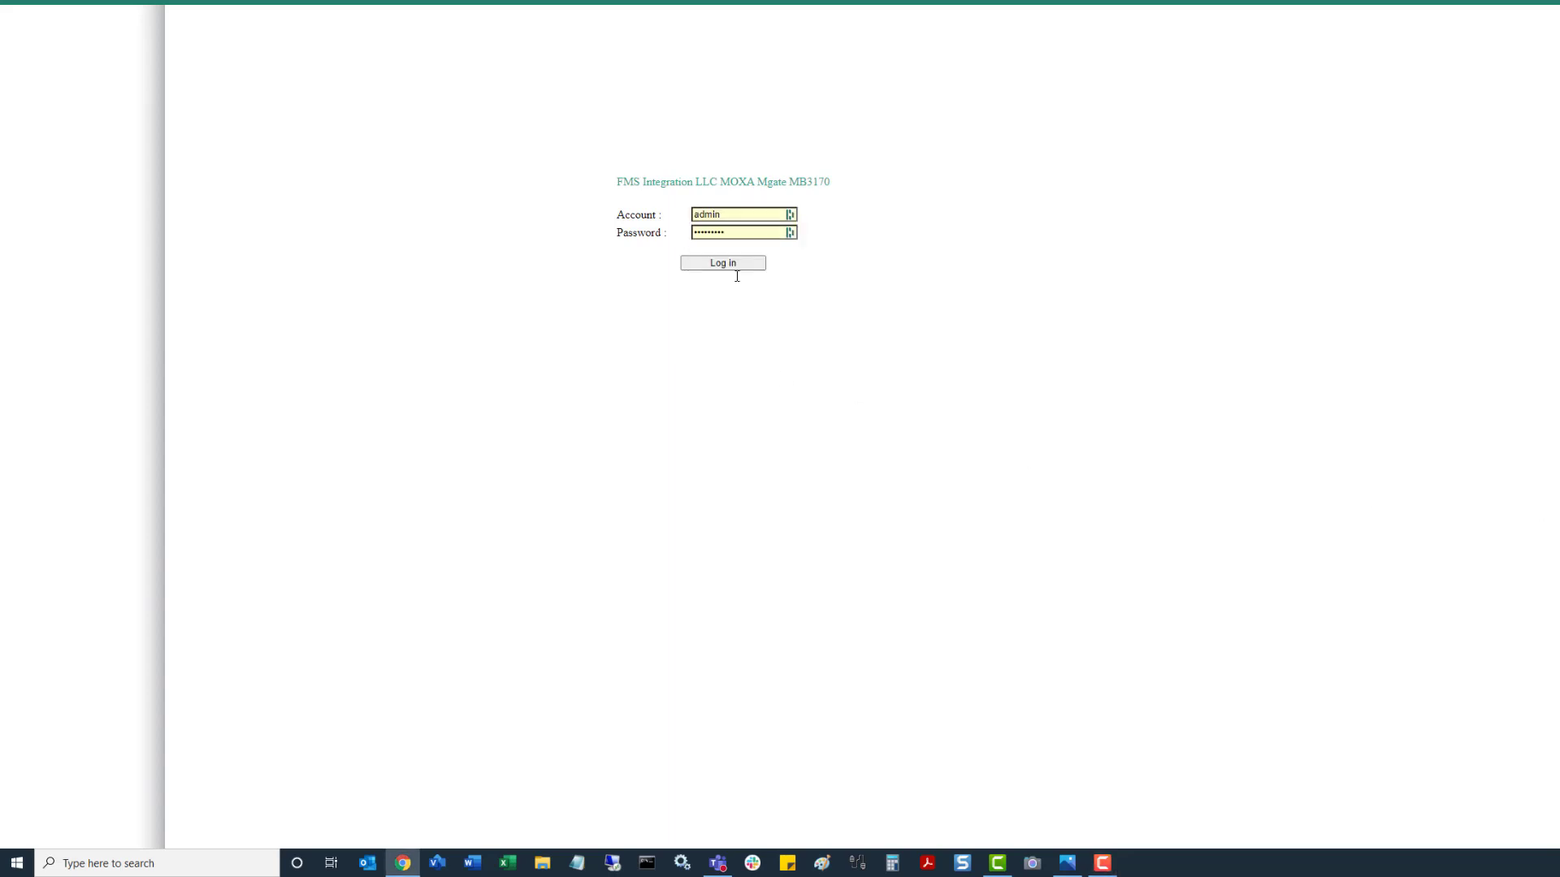
left_click(736, 270)
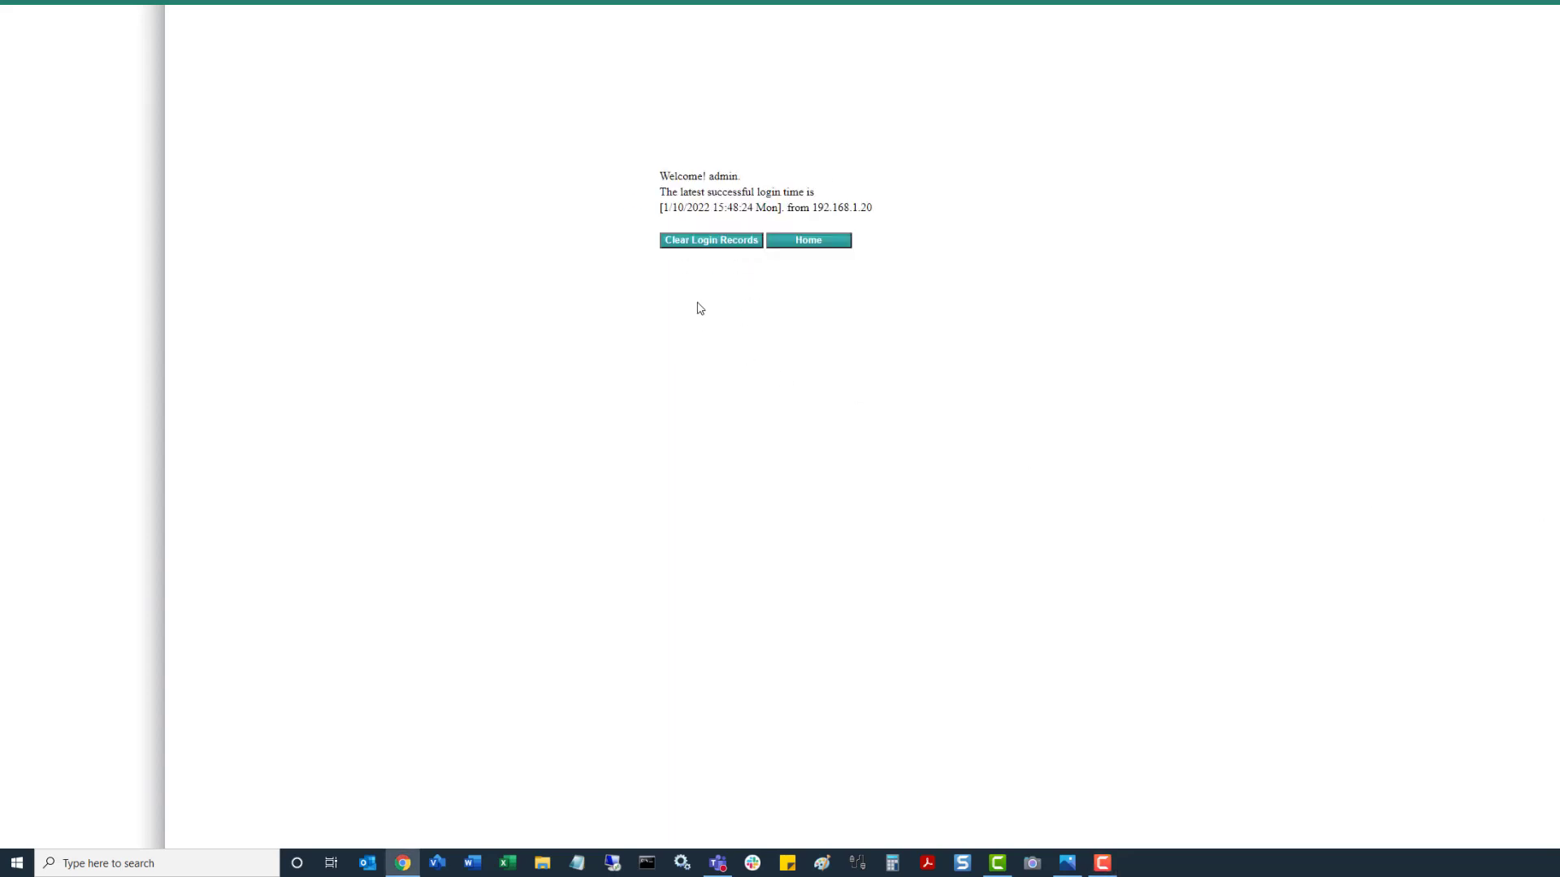
left_click(794, 242)
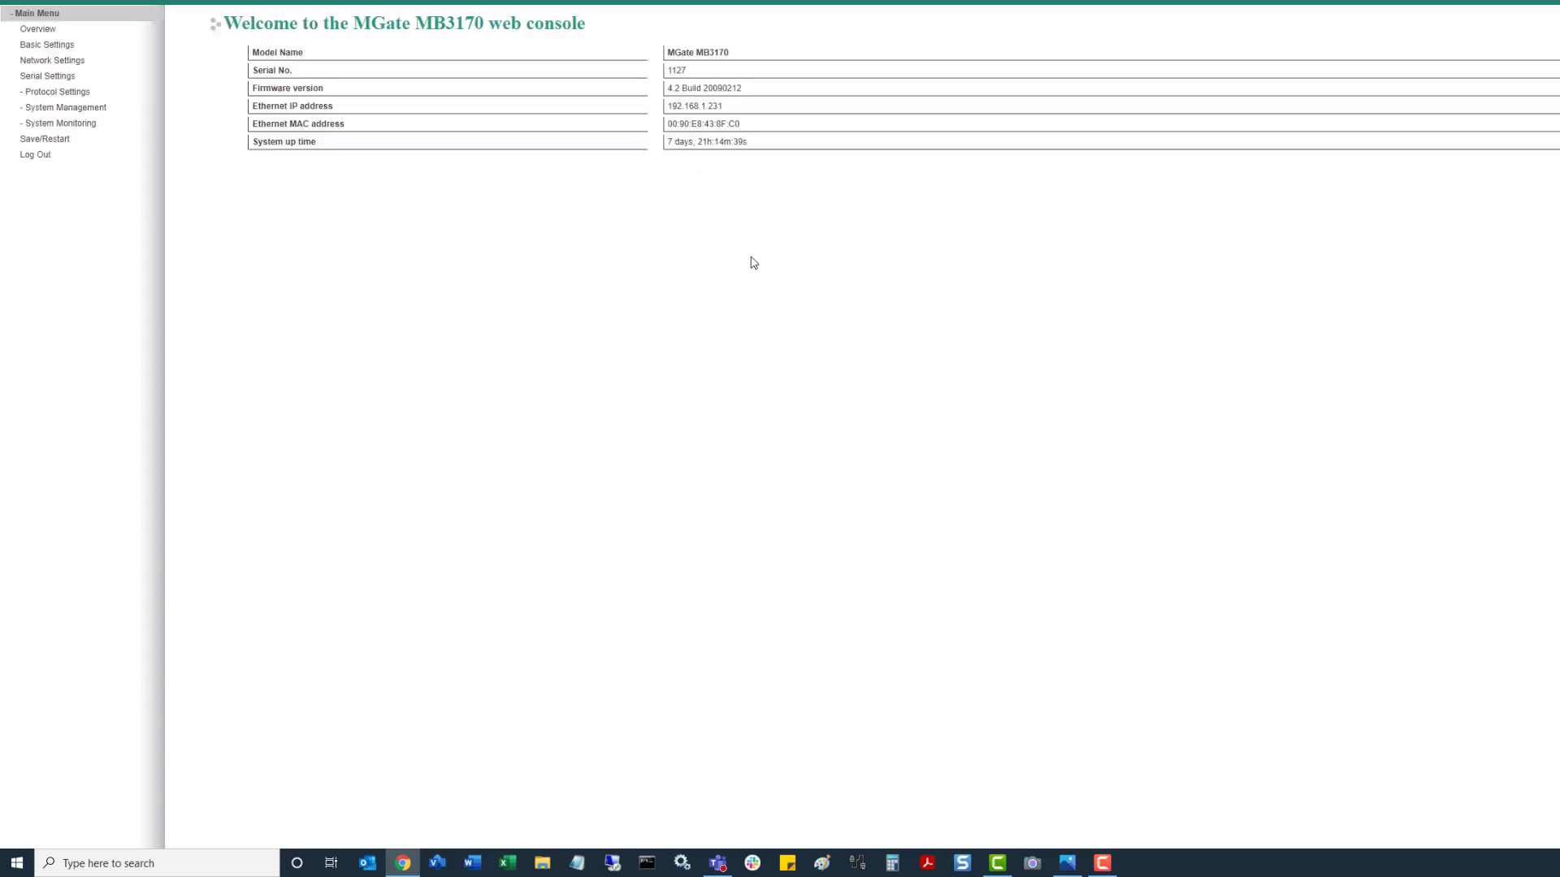
left_click(36, 76)
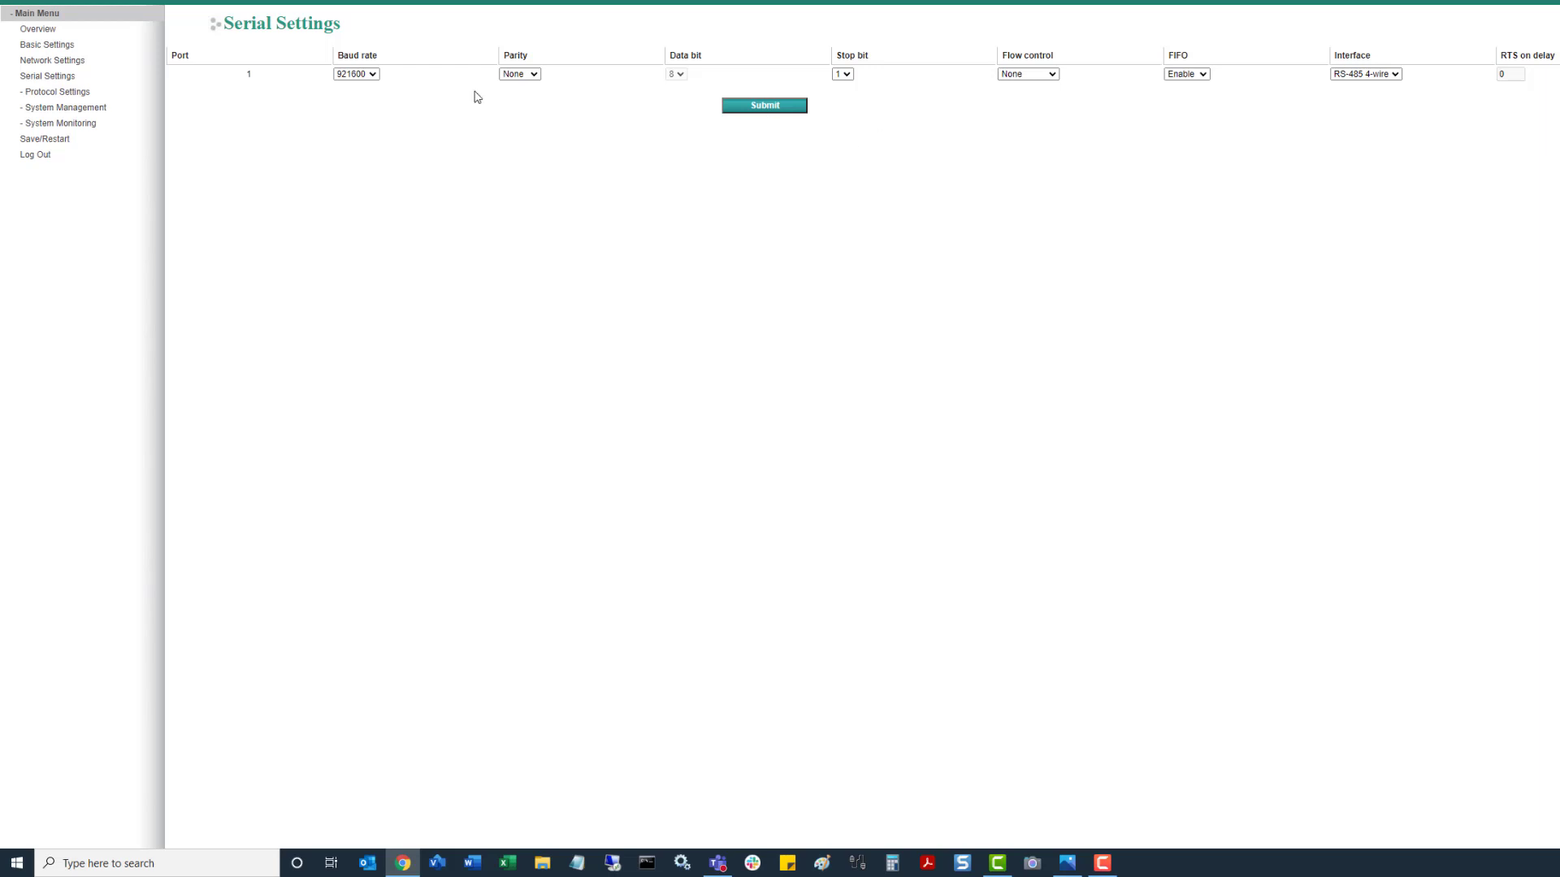
Open Protocol Settings > Mode to check port 1's Modbus operation mode
left_click(73, 95)
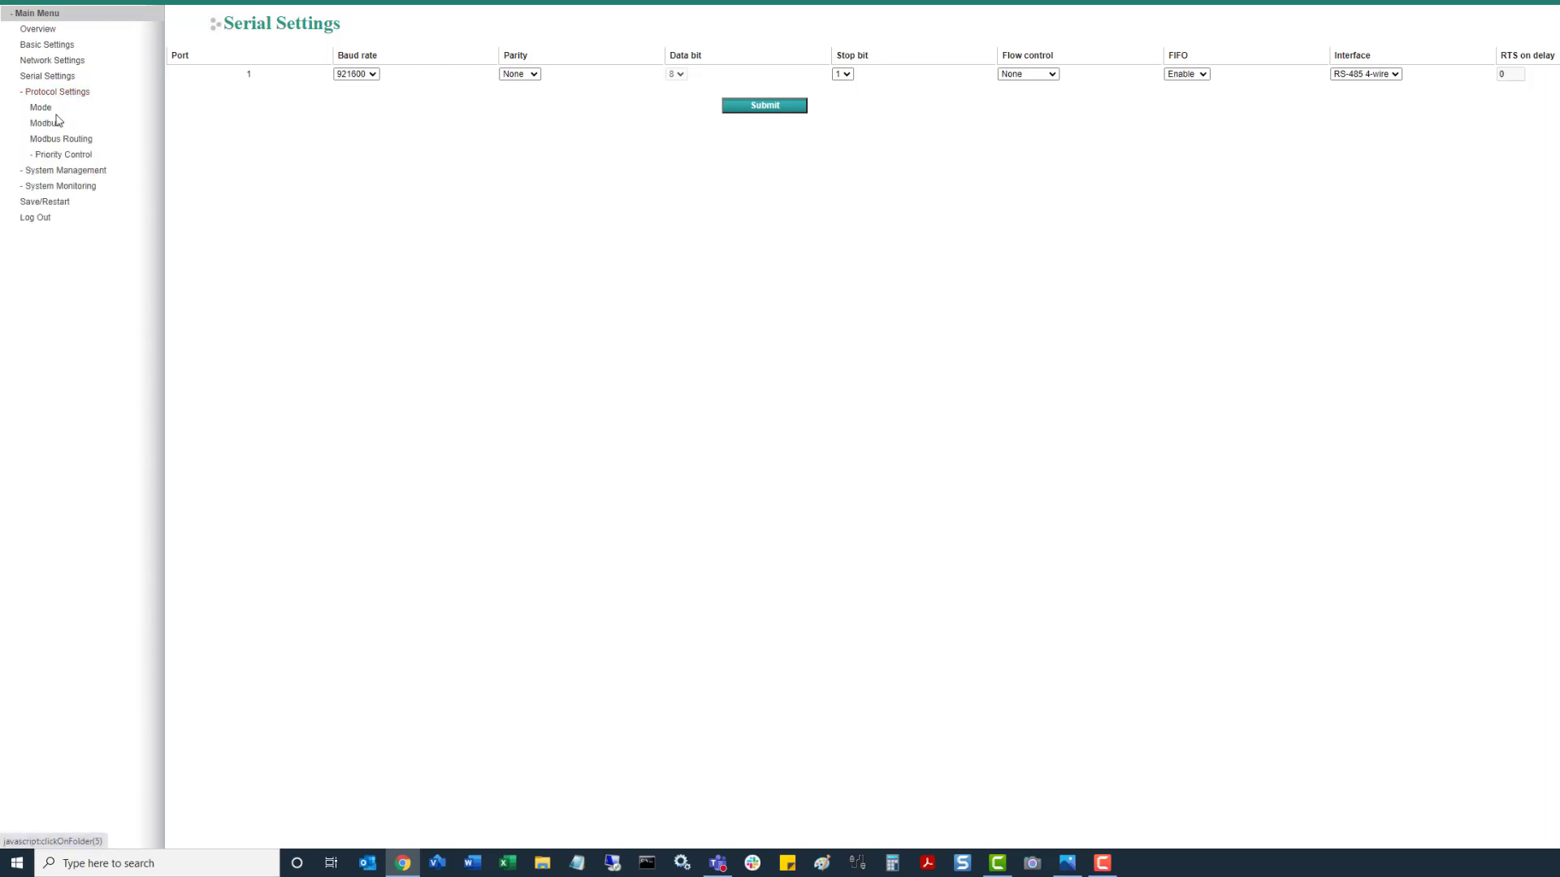
left_click(41, 108)
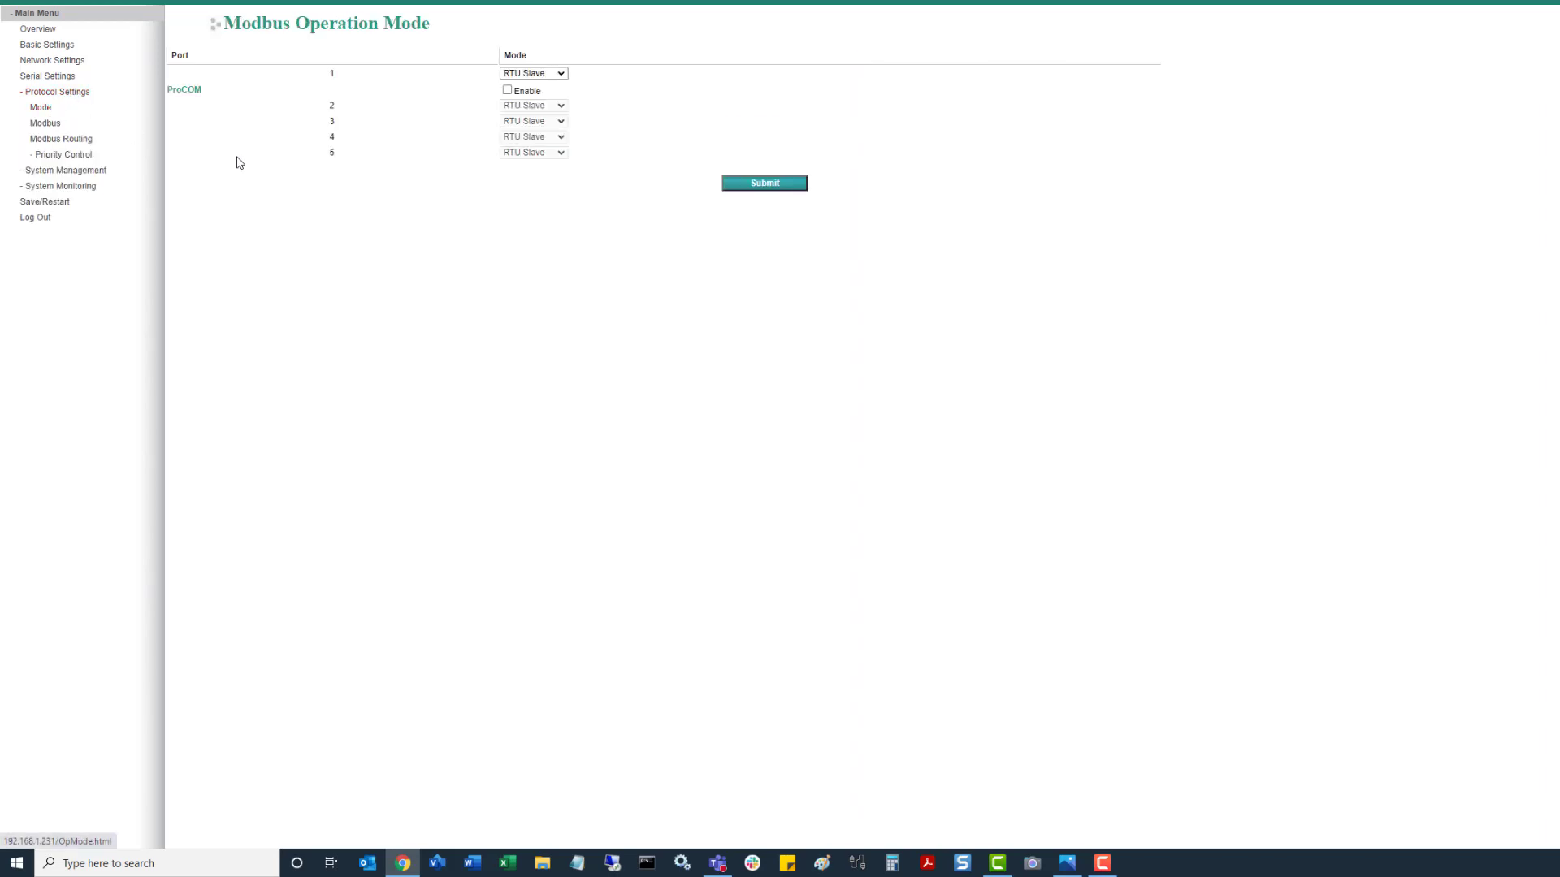